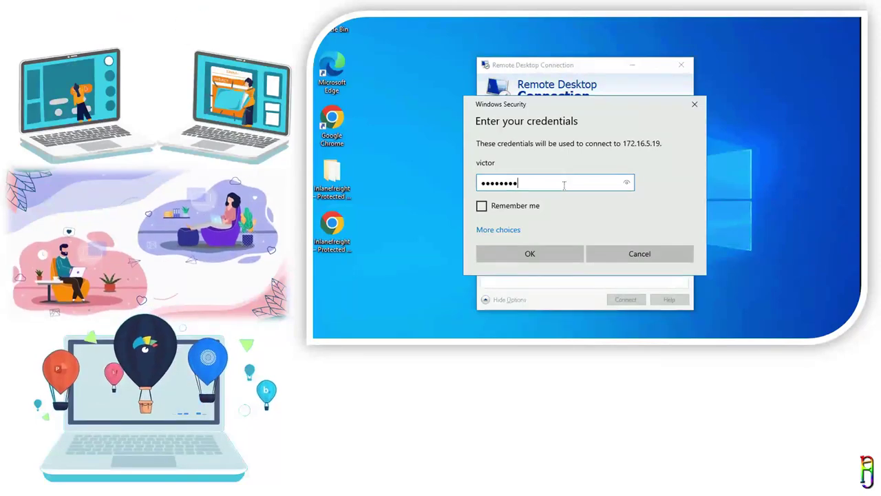
click(548, 260)
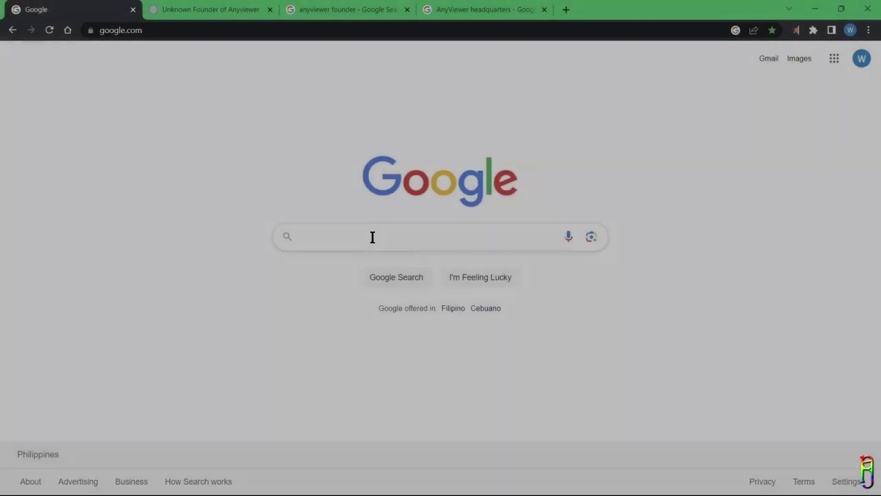
- Search Google for "Anyviewer" and open the official anyviewer.com website
click(372, 236)
text(Anyviewer)
key(Return)
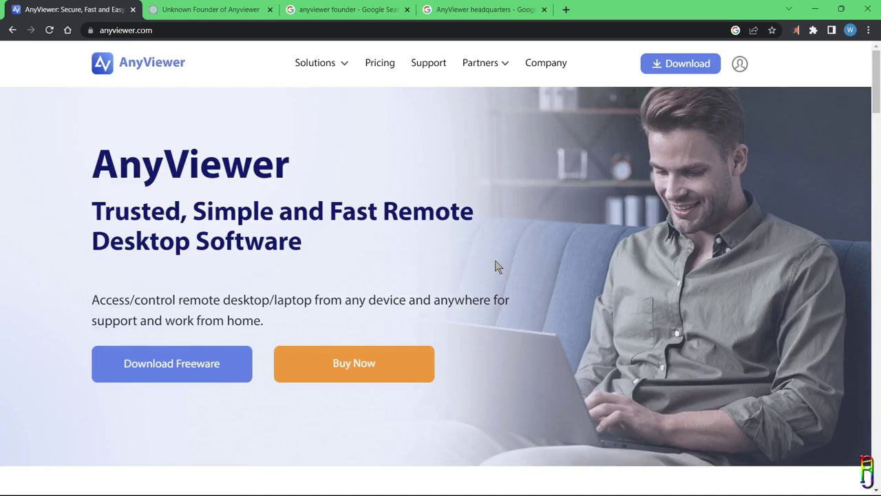
- Dismiss the promotional pop-up and look over the remote support and remote access sections of the home page
click(131, 342)
scroll(606, 351, down, 10)
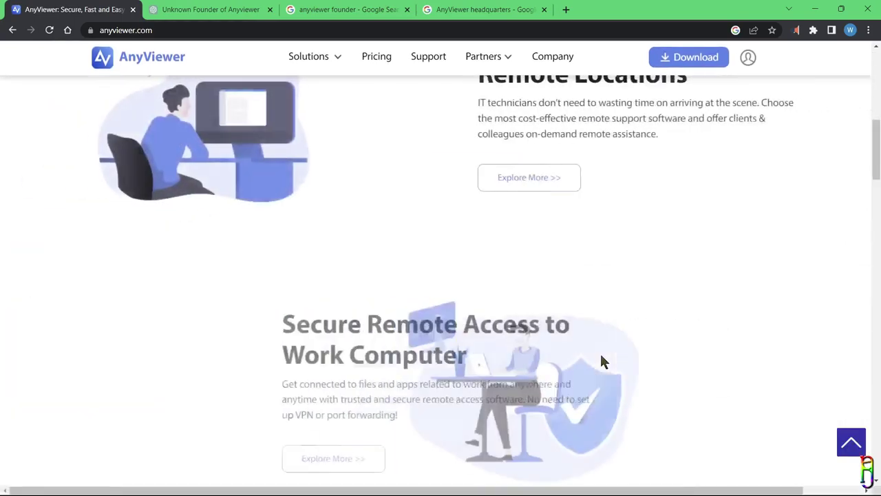
scroll(609, 353, down, 15)
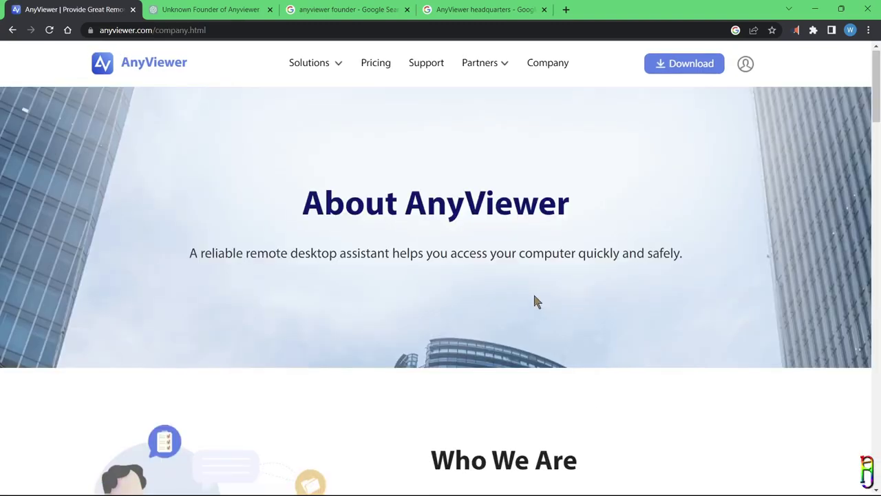
- Open the Company page and examine its description of services, values, contact details and footer for company information
scroll(533, 296, down, 5)
scroll(499, 337, down, 4)
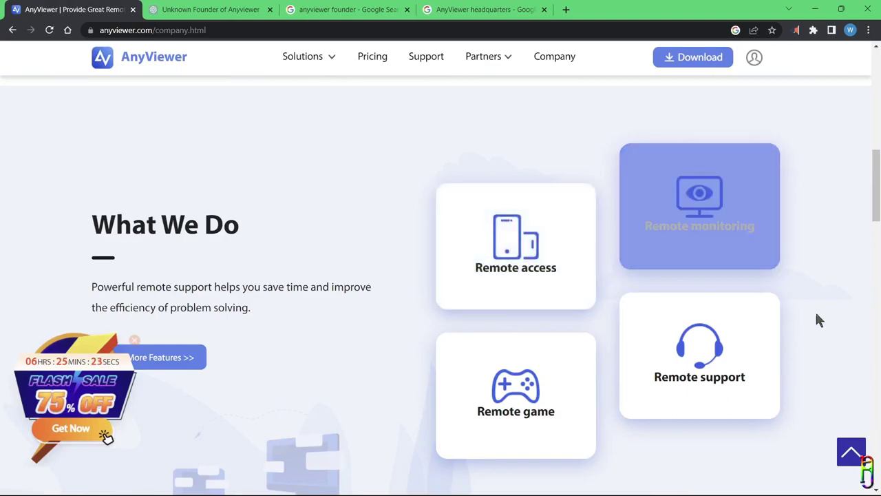
scroll(323, 322, down, 5)
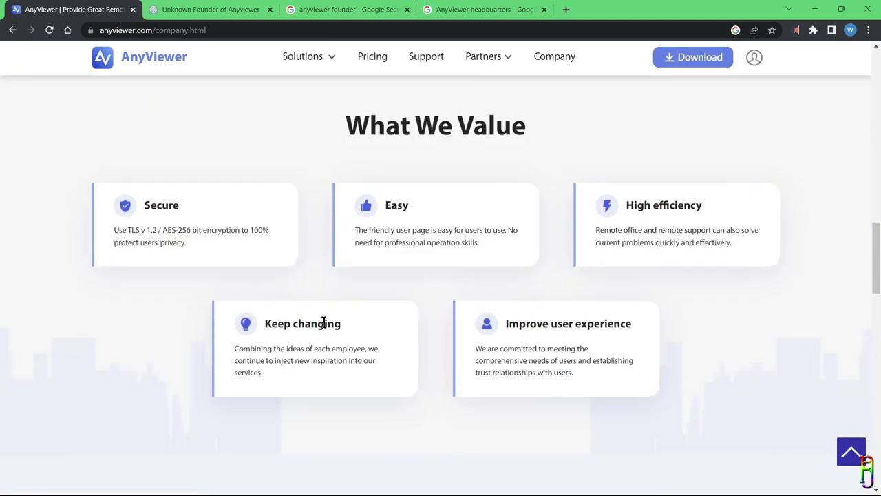
scroll(324, 322, down, 10)
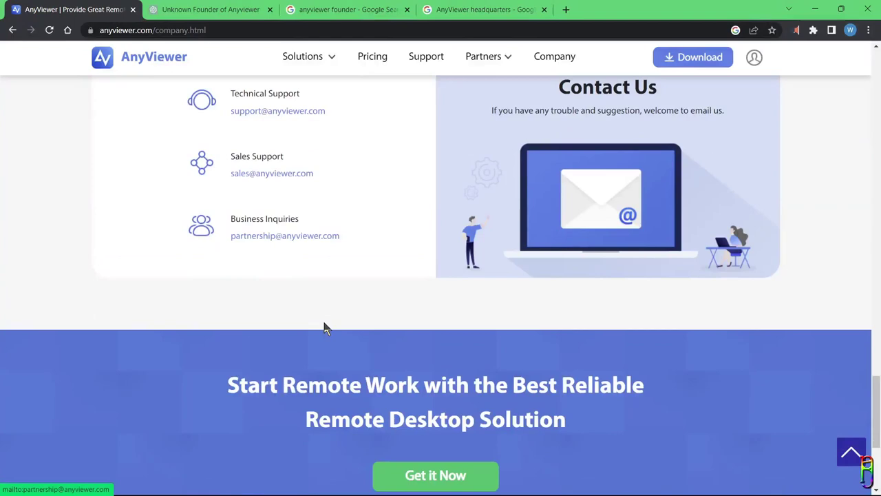
scroll(326, 326, up, 2)
scroll(620, 413, down, 4)
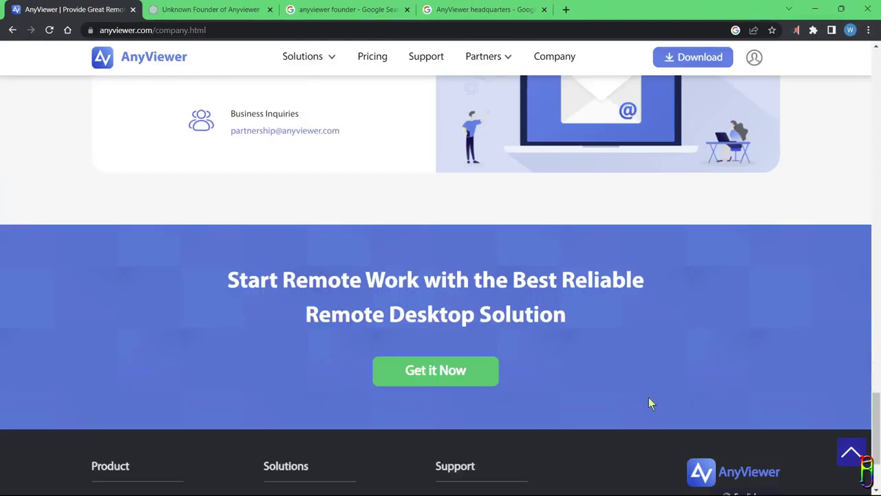
scroll(310, 358, down, 1)
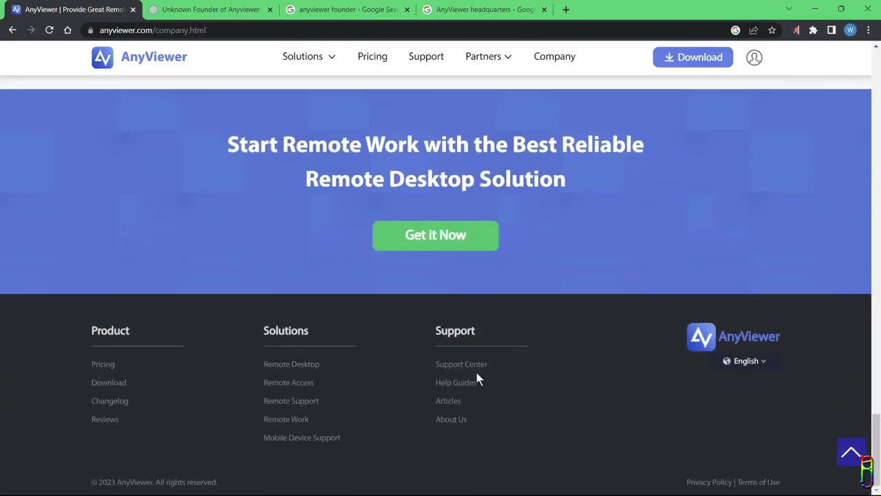
- Switch to the open ChatGPT conversation and ask "Who is the founder of AnyViewer"
click(201, 9)
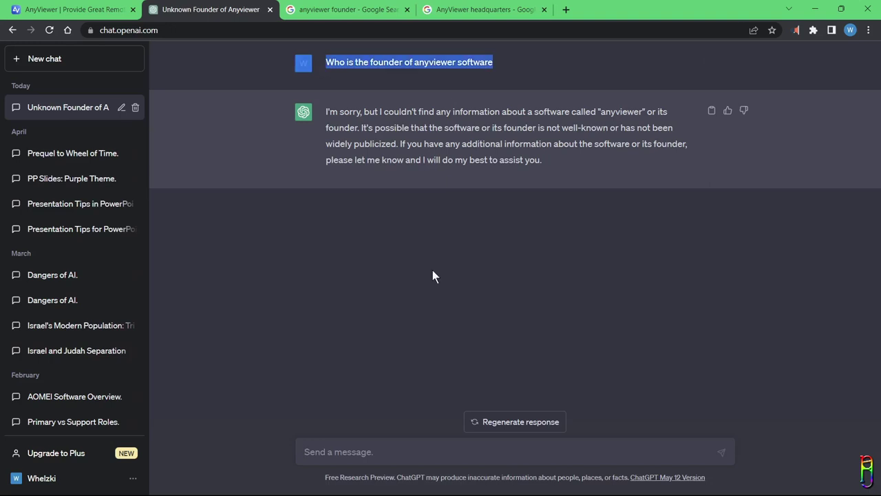
drag(380, 112, 550, 112)
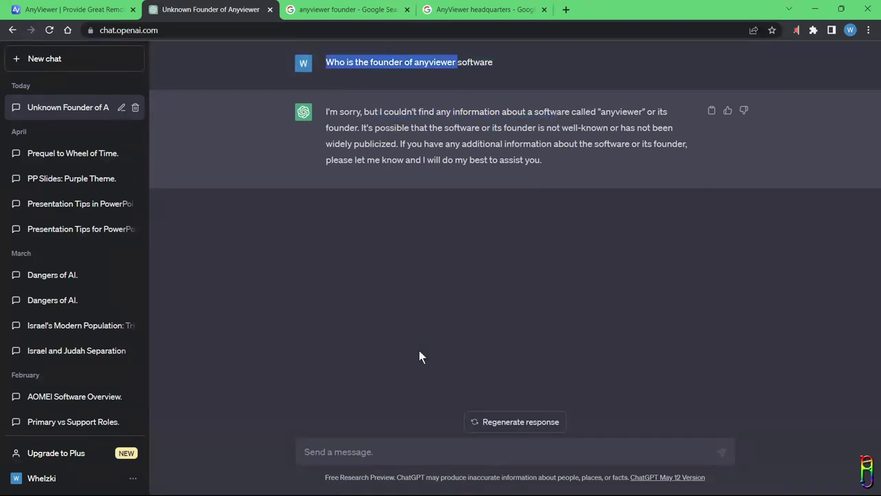
click(377, 455)
text(Who is the founder of anyviewer)
key(ctrl+shift+Left)
text(AnyViewer)
key(Return)
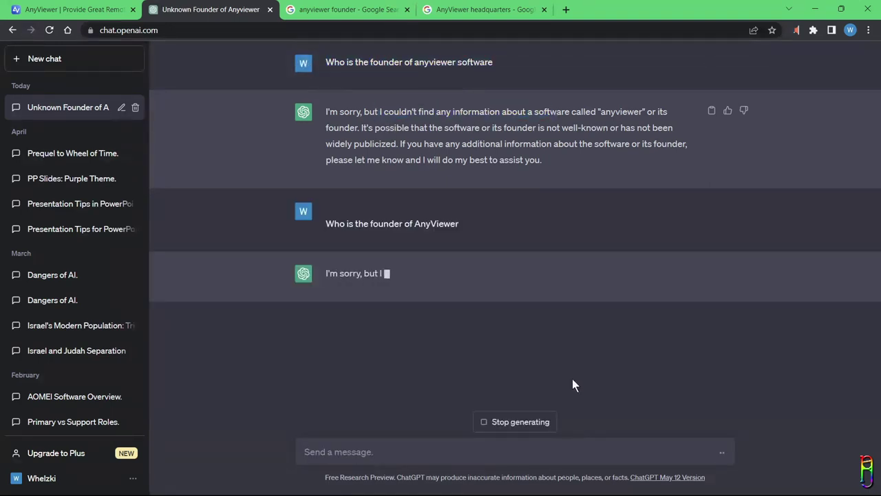
- Check the open Google results for "anyviewer founder" and "AnyViewer headquarters"
click(344, 9)
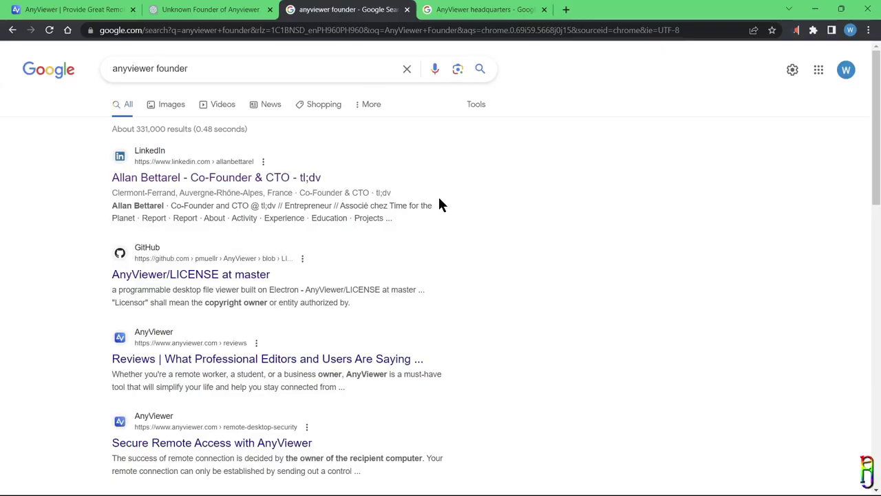
click(218, 65)
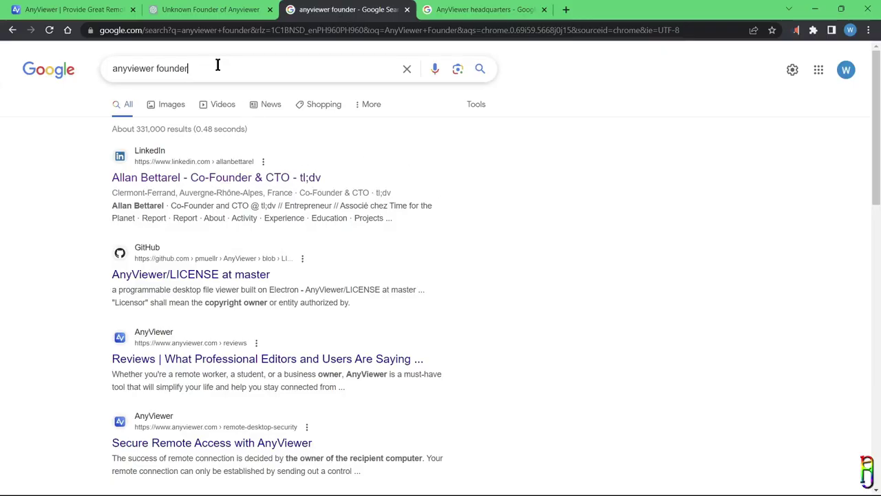
click(482, 9)
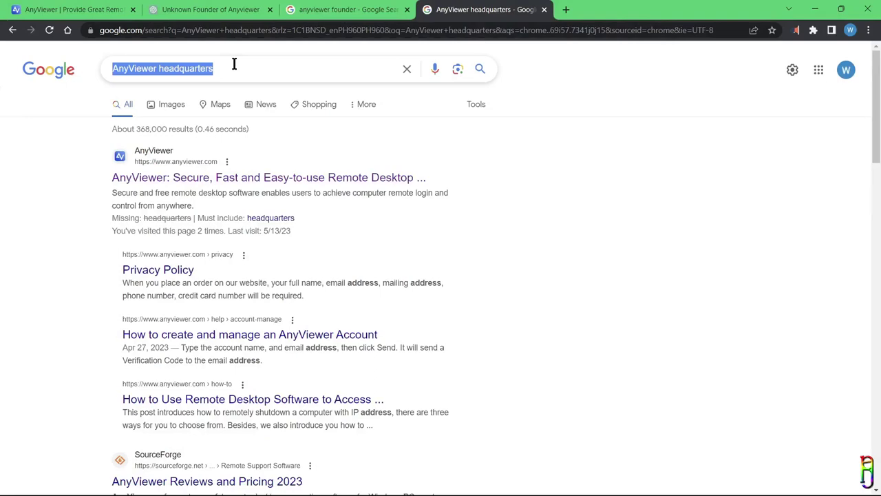
- Return to the AnyViewer website, open the Plans & Pricing page and dismiss the flash-sale pop-up
click(69, 9)
scroll(262, 262, up, 10)
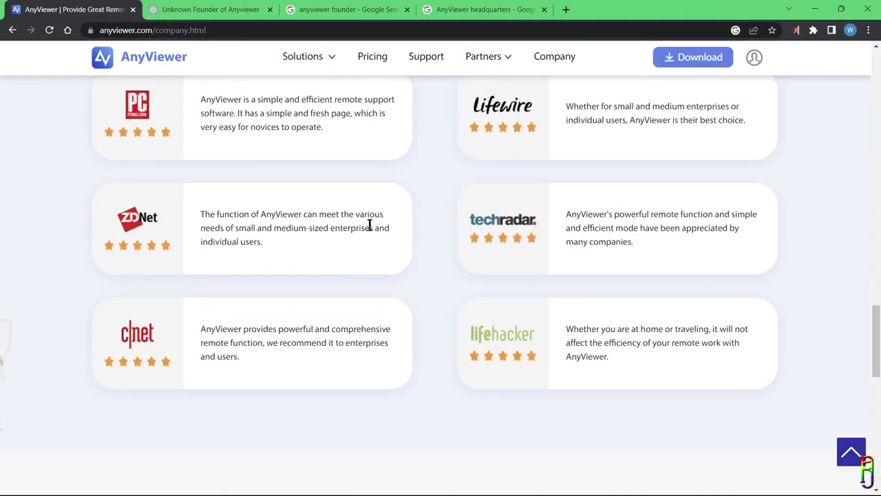
mouse_move(330, 64)
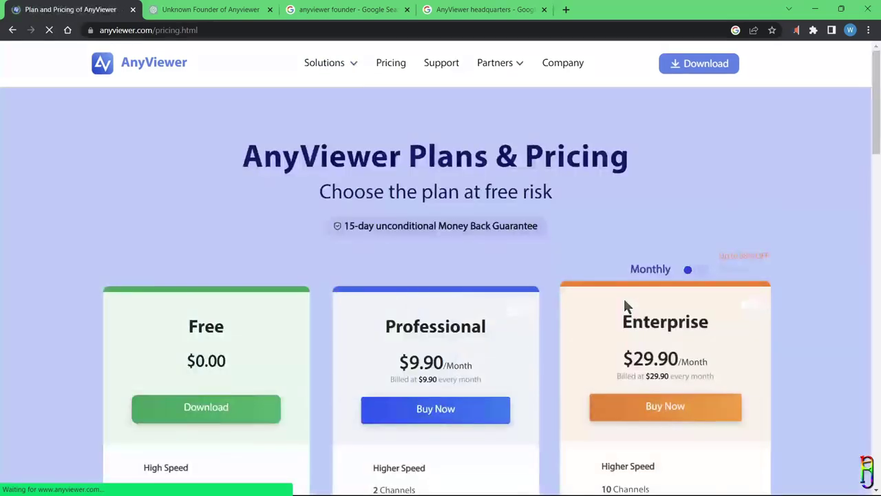
scroll(792, 227, down, 4)
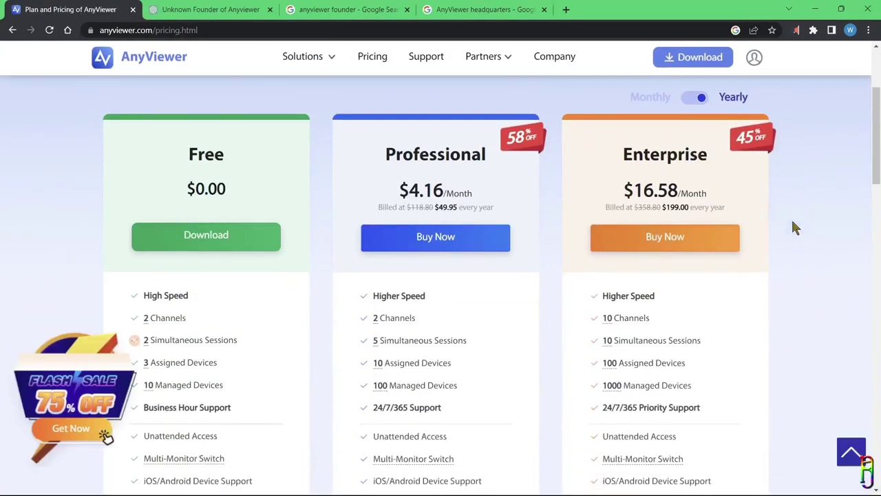
click(135, 343)
- Compare the feature lists of the Free, Professional and Enterprise plans
scroll(358, 303, down, 2)
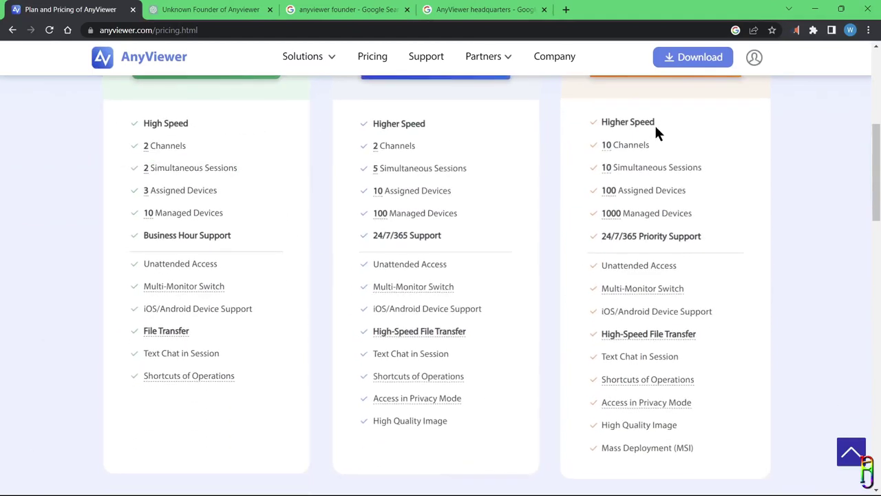
scroll(841, 250, up, 2)
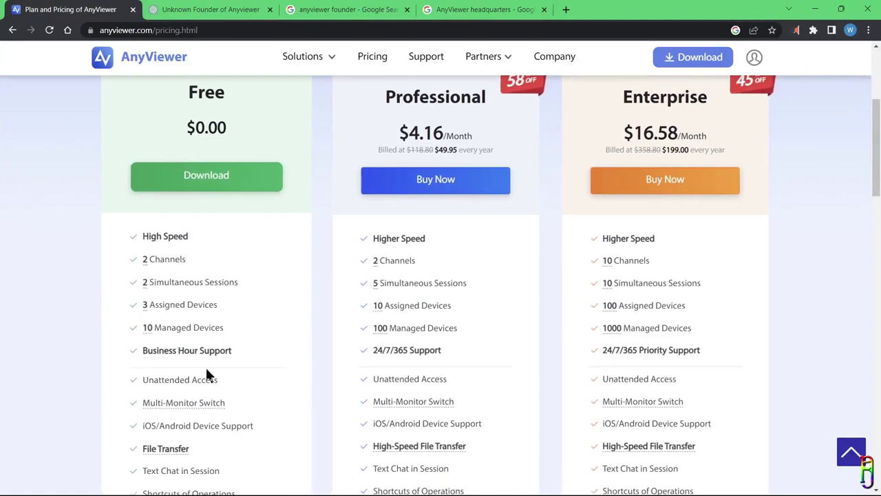
scroll(294, 454, down, 2)
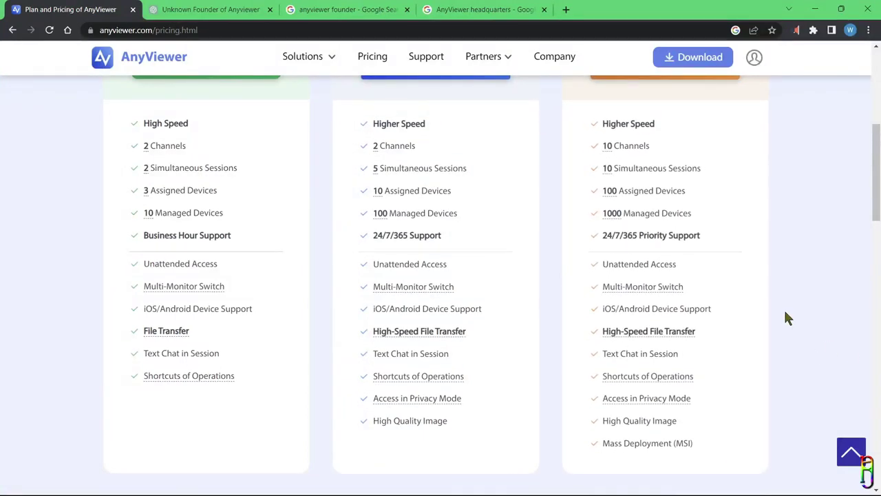
- Switch the billing period between Monthly and Yearly to compare the plan prices
scroll(788, 318, up, 5)
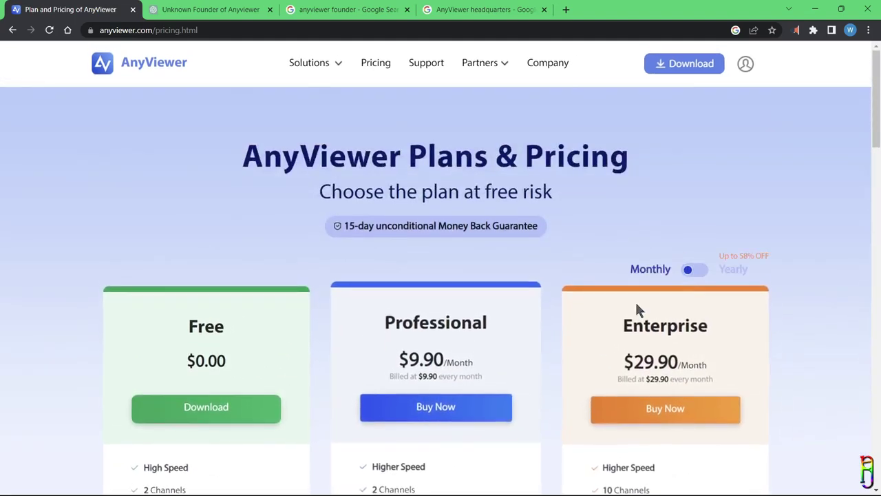
click(694, 272)
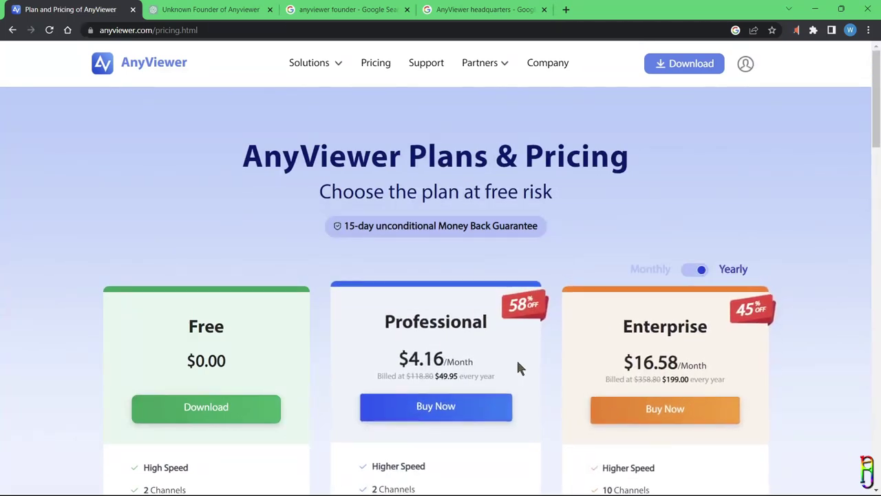
click(697, 272)
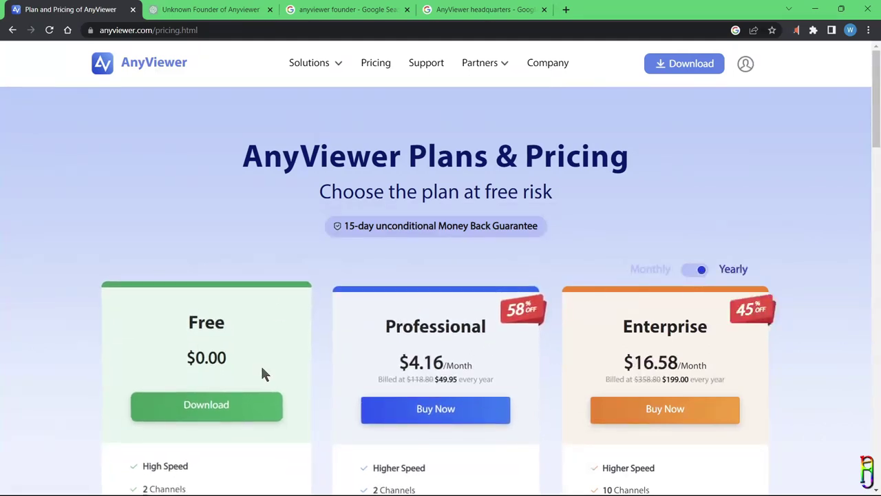
scroll(222, 246, down, 1)
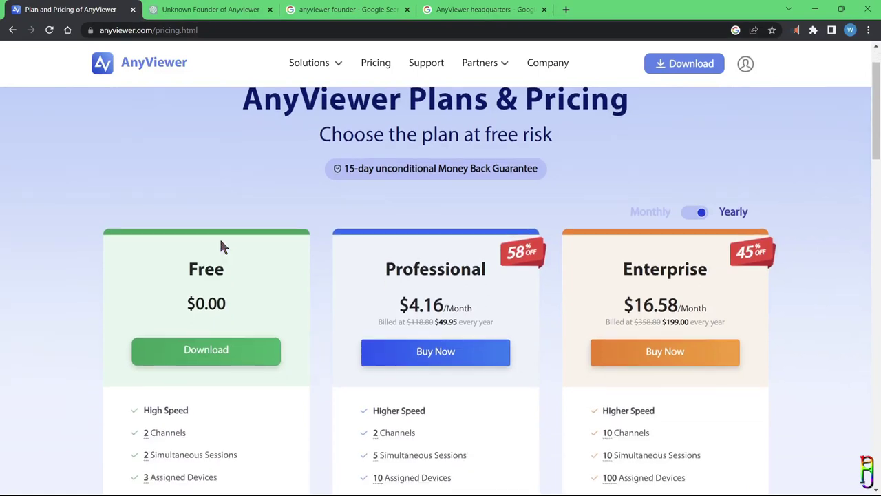
scroll(221, 243, up, 1)
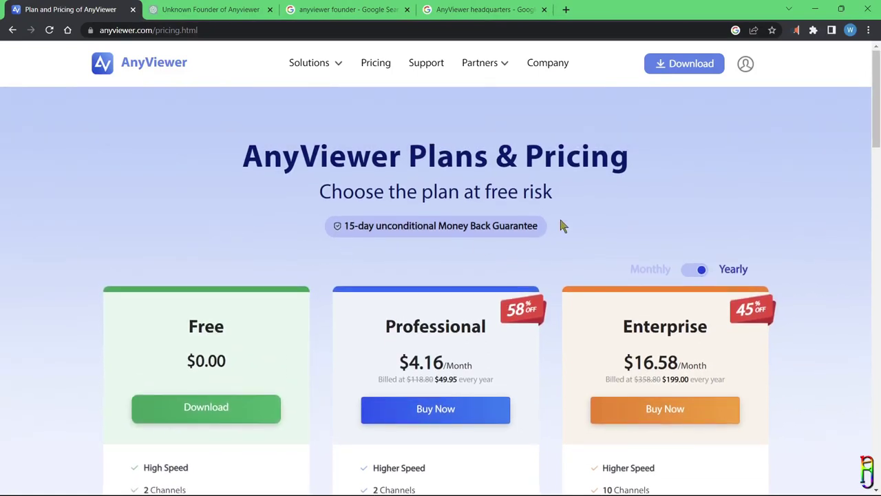
- Open the AnyViewer download page, dismiss the promotional pop-up and download the free Windows version
click(686, 66)
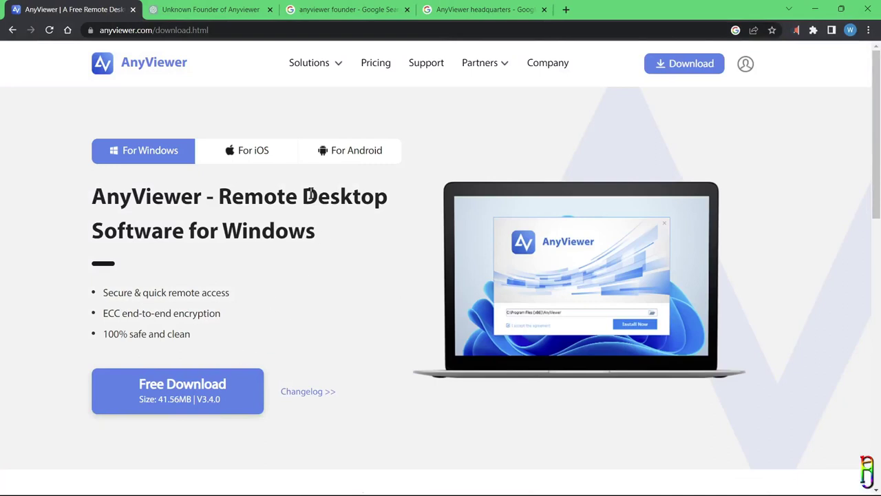
click(135, 341)
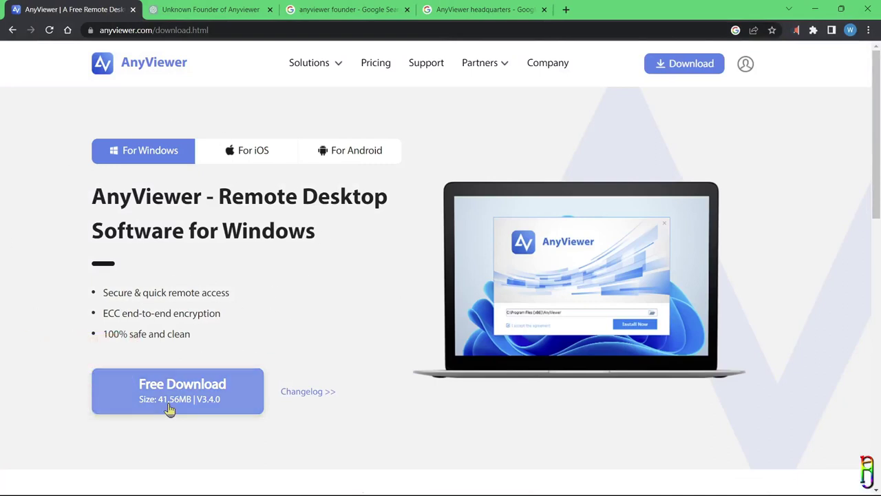
click(157, 391)
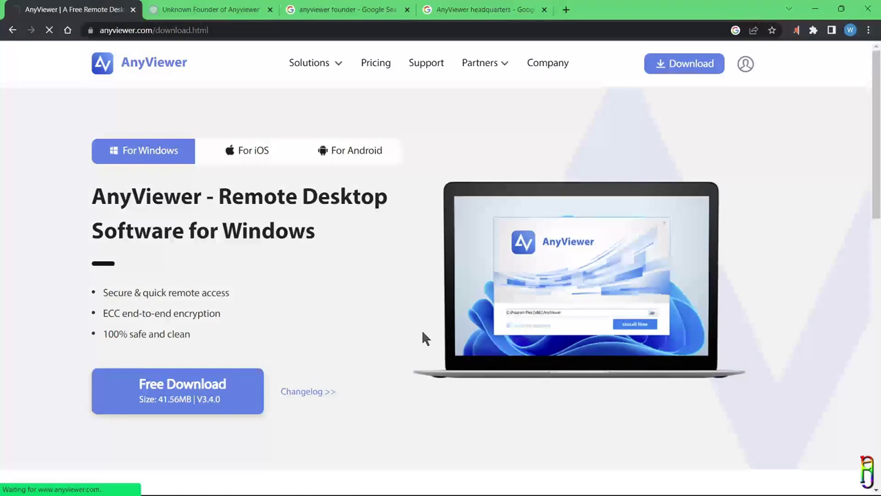
- Run the downloaded AnyViewer setup file to install it in C:\Program Files (x86)\AnyViewer, and close the D:\Videos folder window
click(814, 29)
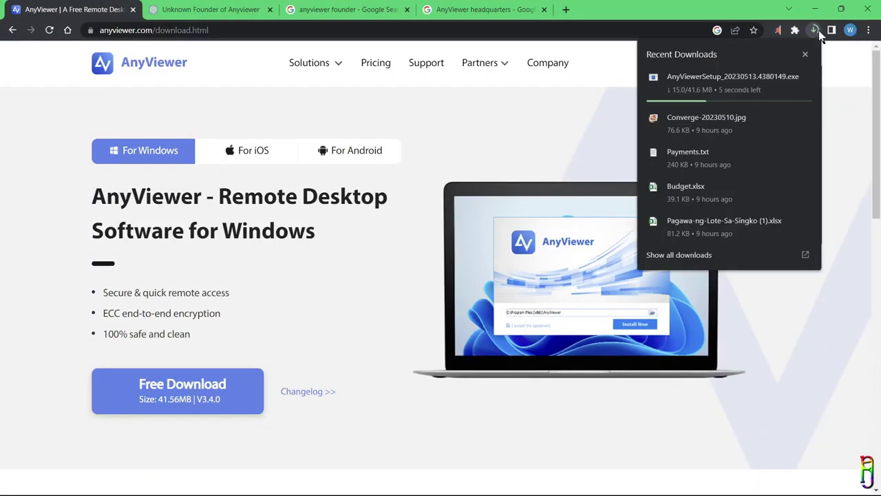
click(710, 85)
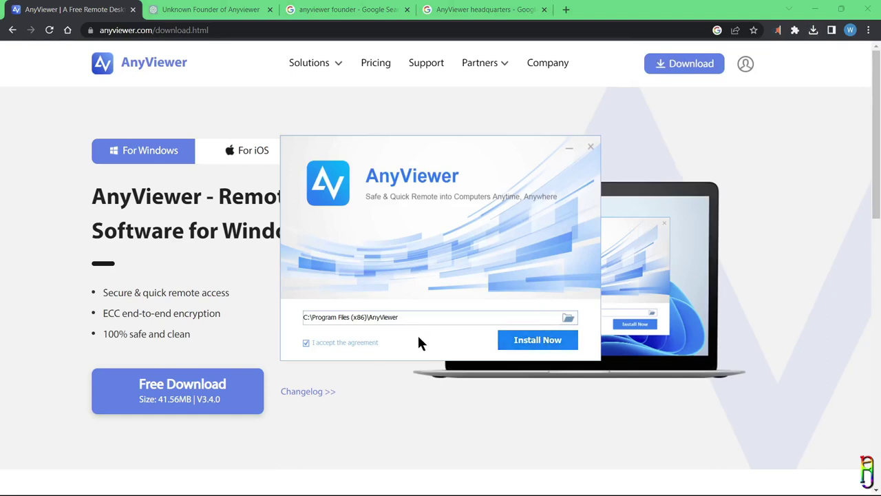
click(557, 344)
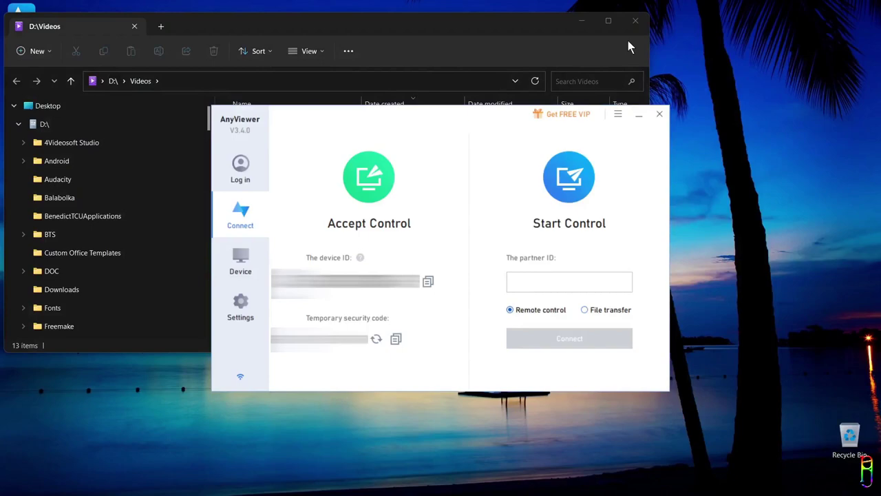
click(630, 47)
click(639, 22)
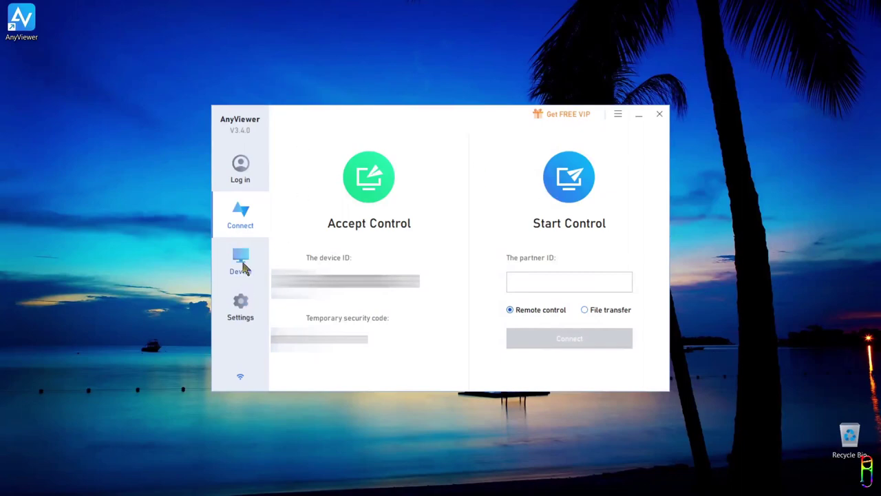
- View AnyViewer's Device page and open the Unattended settings
click(244, 268)
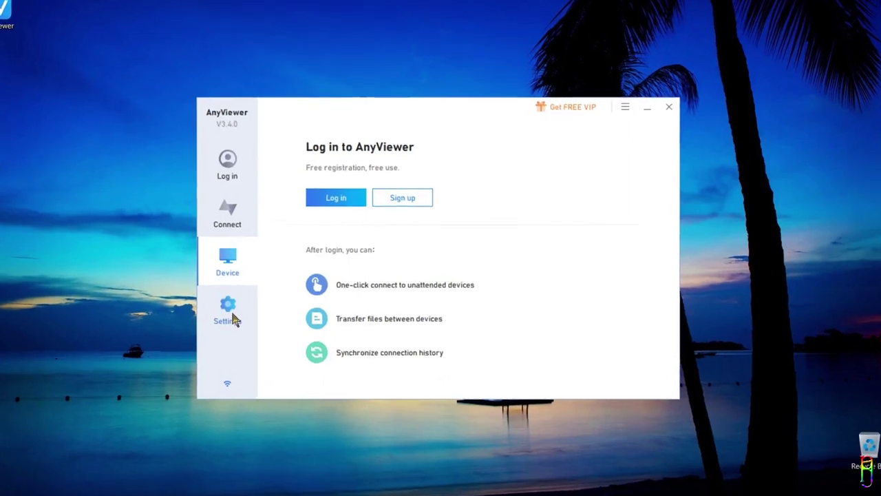
click(240, 312)
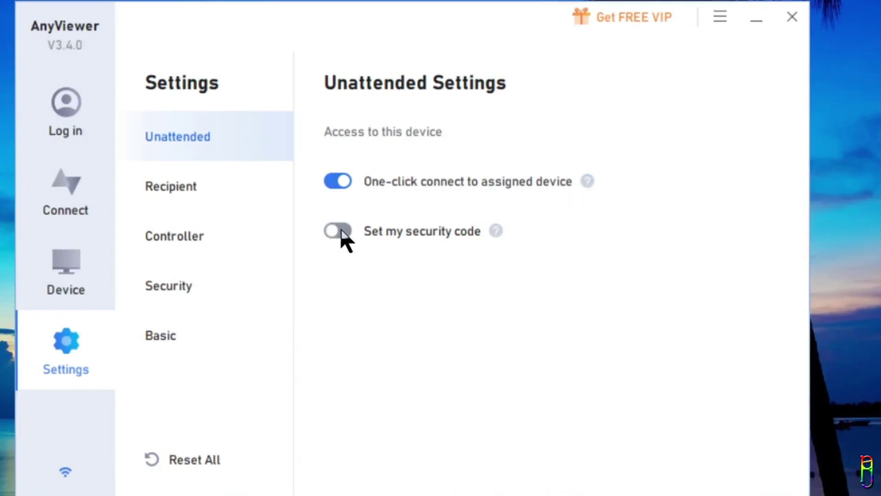
- Read the explanation of Set my security code, and switch the option on and off to view its code field
mouse_move(496, 234)
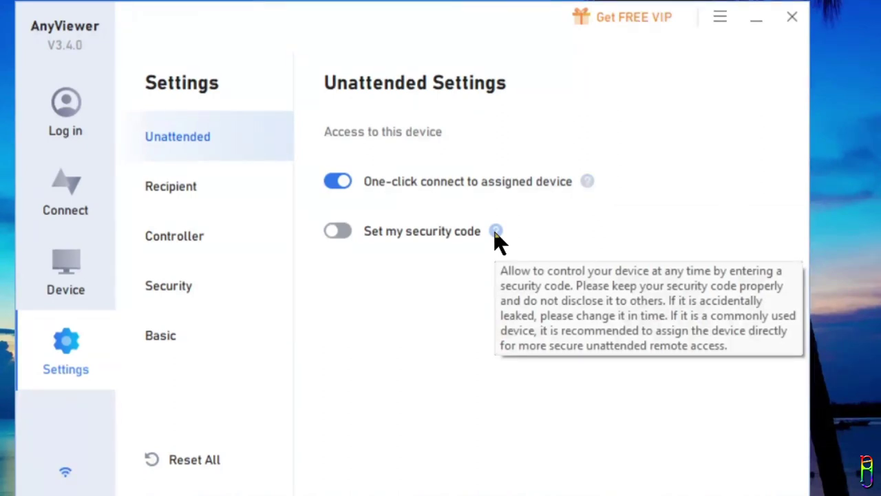
click(344, 231)
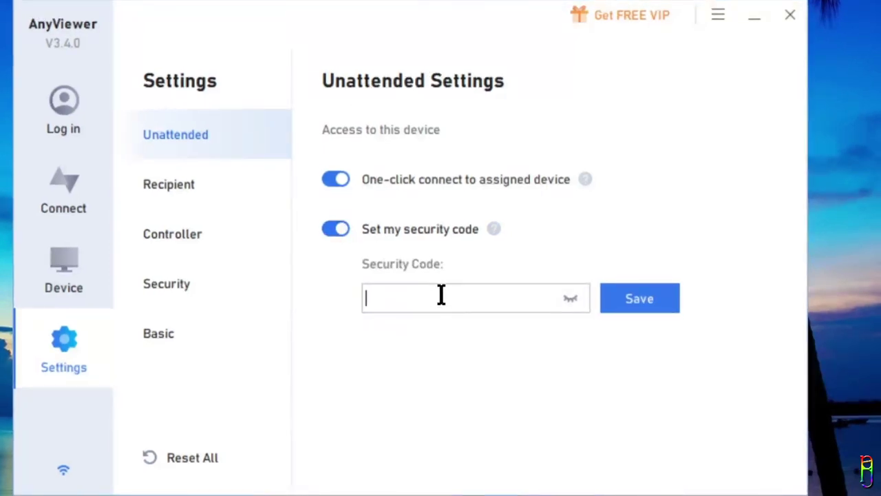
click(342, 230)
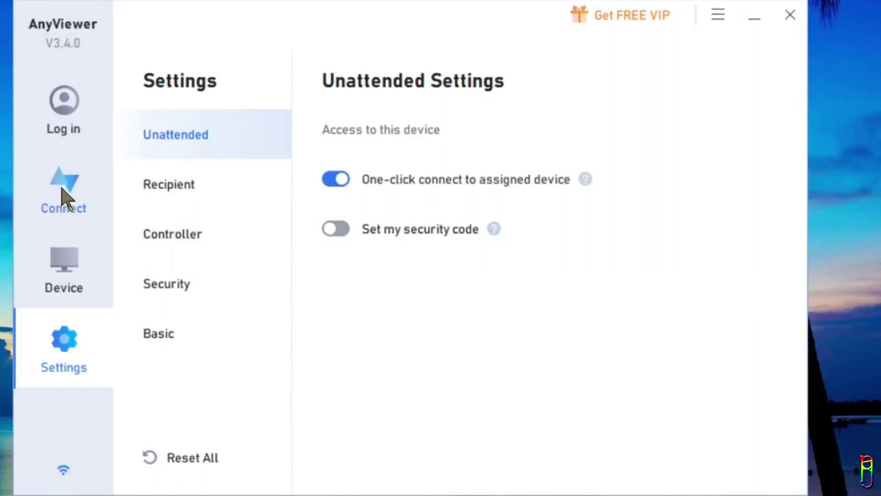
- View the Recipient settings and the options for when the temporary security code changes
click(191, 197)
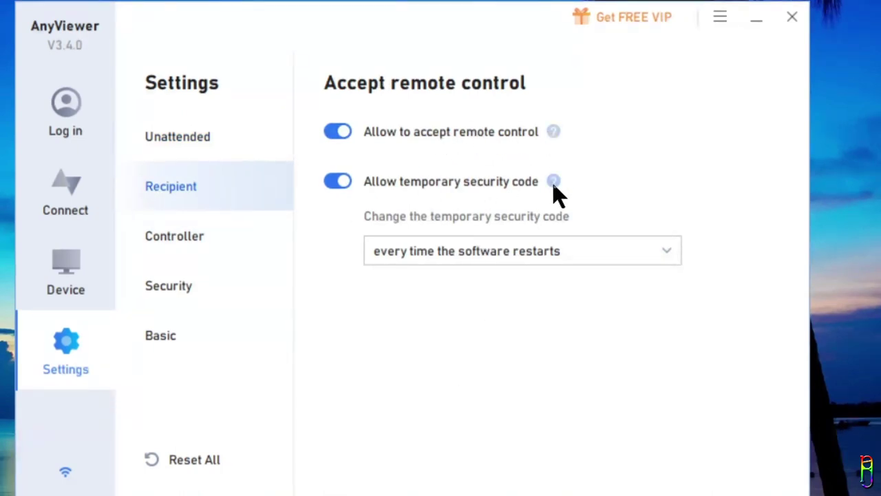
click(489, 258)
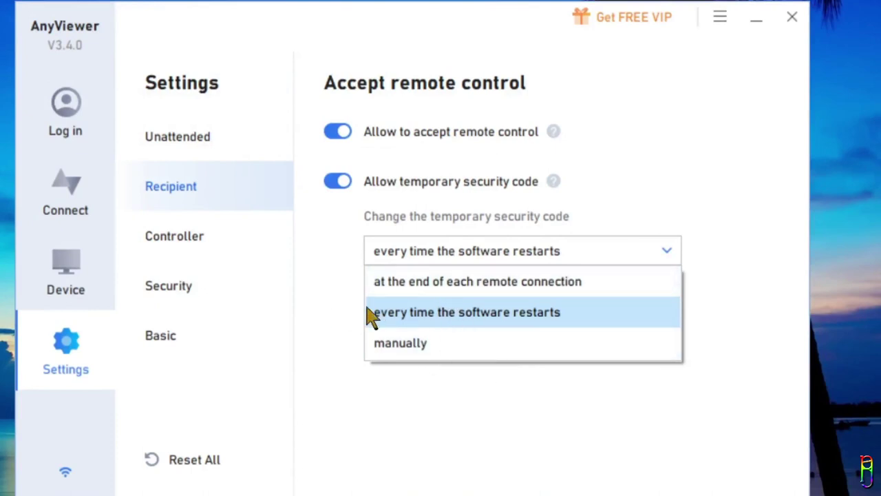
click(347, 292)
- View the Controller settings, checking the image quality choices and the wallpaper and security code saving options
click(199, 242)
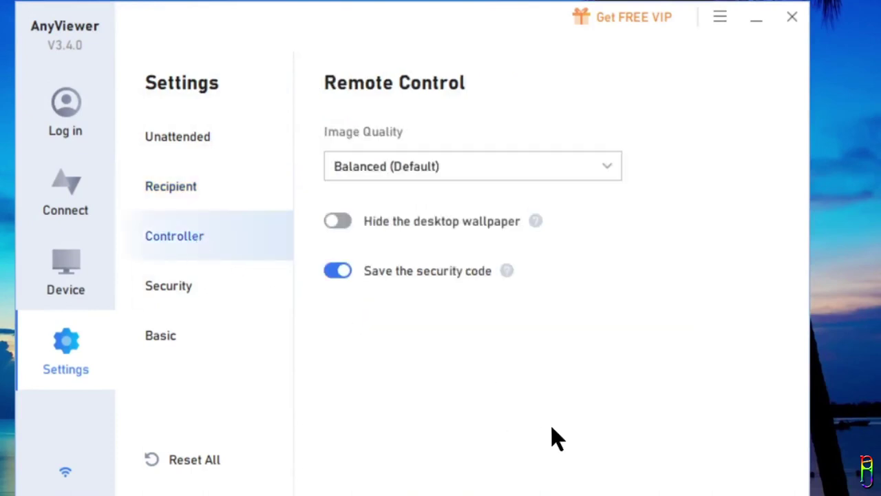
click(608, 171)
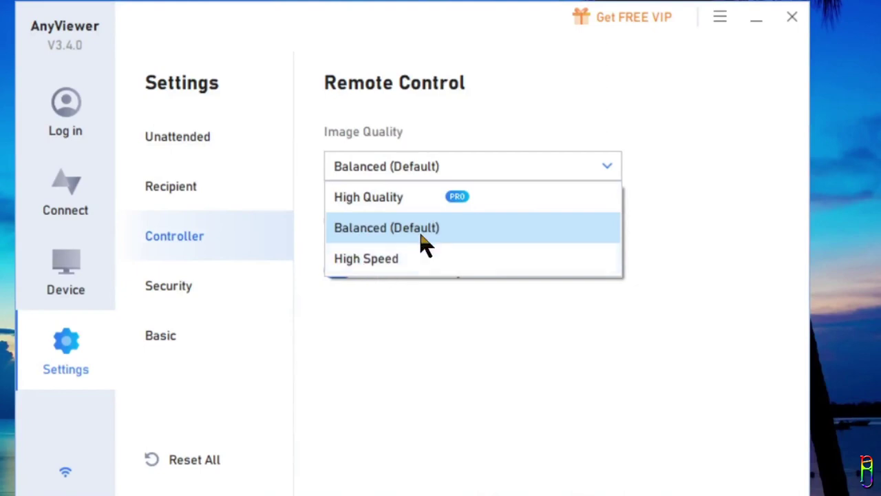
click(463, 230)
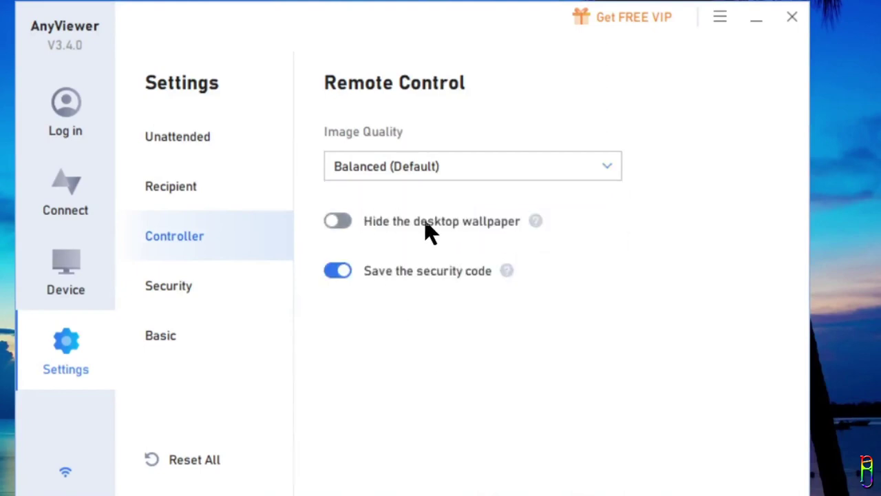
click(340, 224)
mouse_move(502, 272)
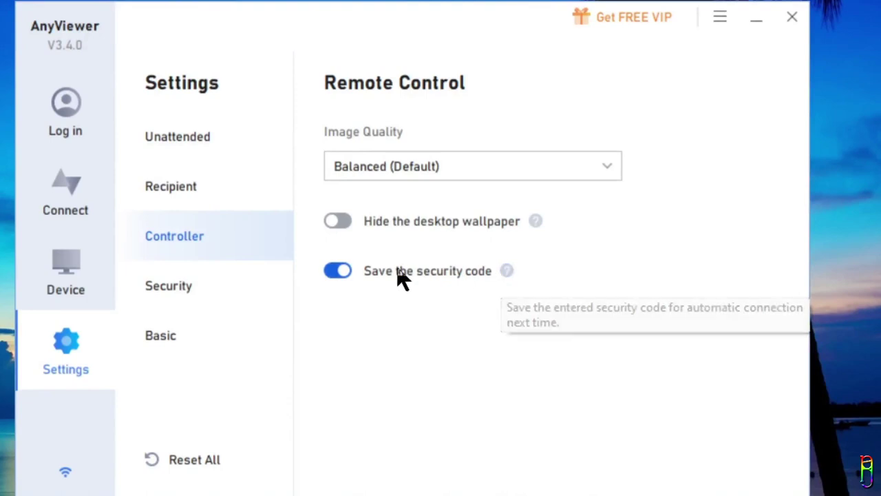
- View the Security lock settings, then the Basic settings with the sleep prevention explanation and the interface language choices
click(207, 293)
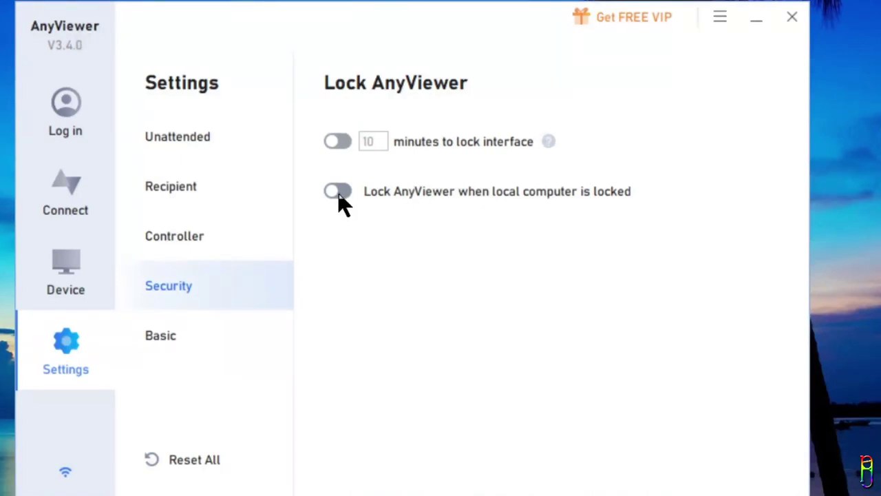
click(195, 341)
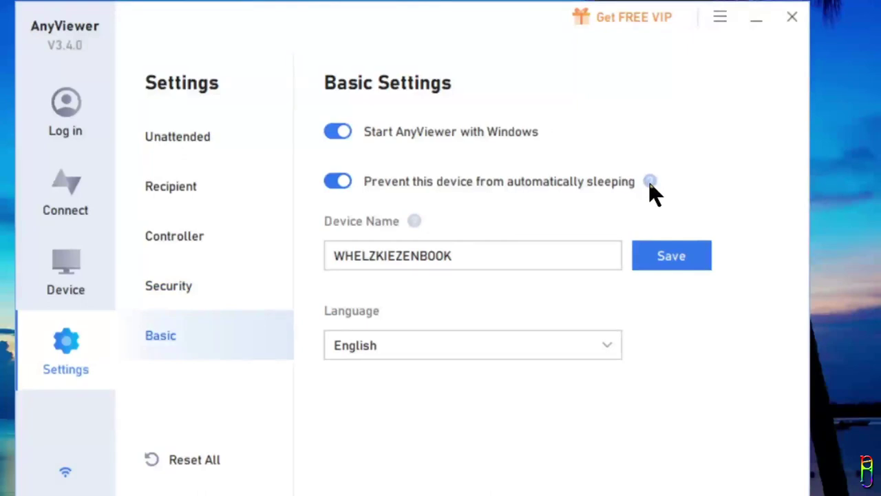
mouse_move(650, 183)
click(383, 351)
click(384, 351)
- Open the sign-up form and register a free AnyViewer account
click(40, 100)
click(358, 168)
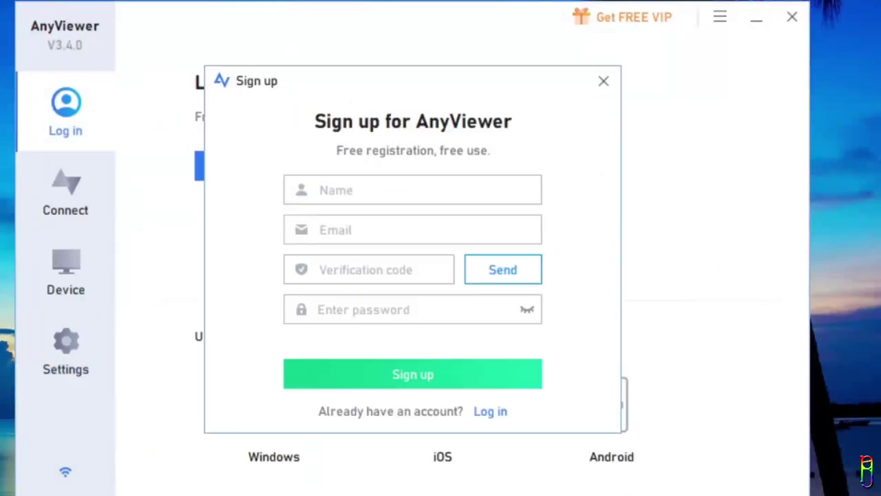
click(483, 198)
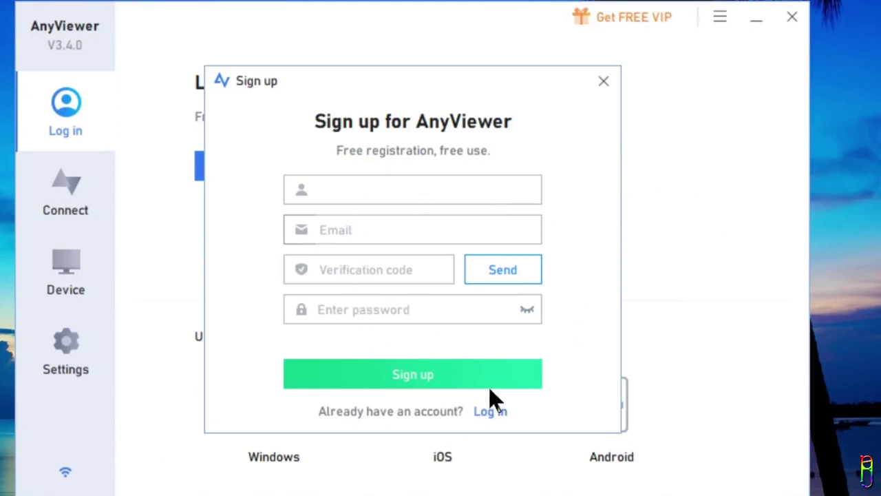
click(433, 374)
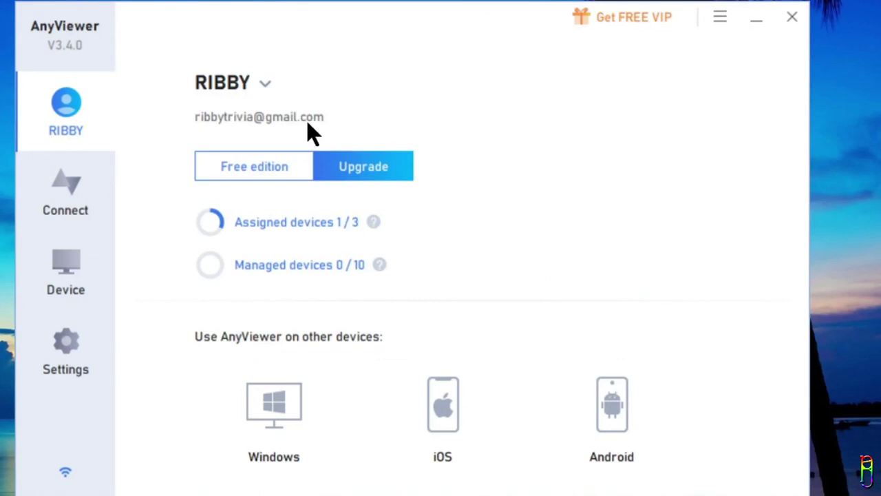
- Upgrade the account to the Pro edition by pasting the license code and confirming the registration
mouse_move(249, 432)
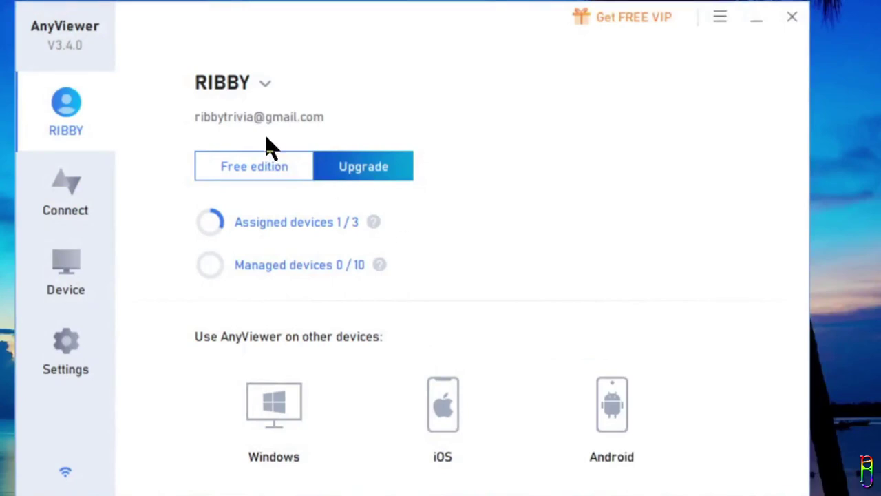
click(266, 86)
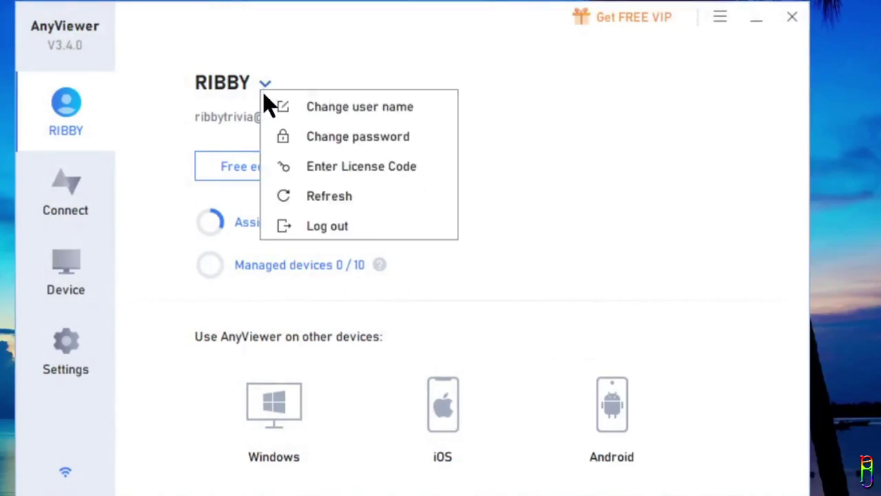
click(336, 177)
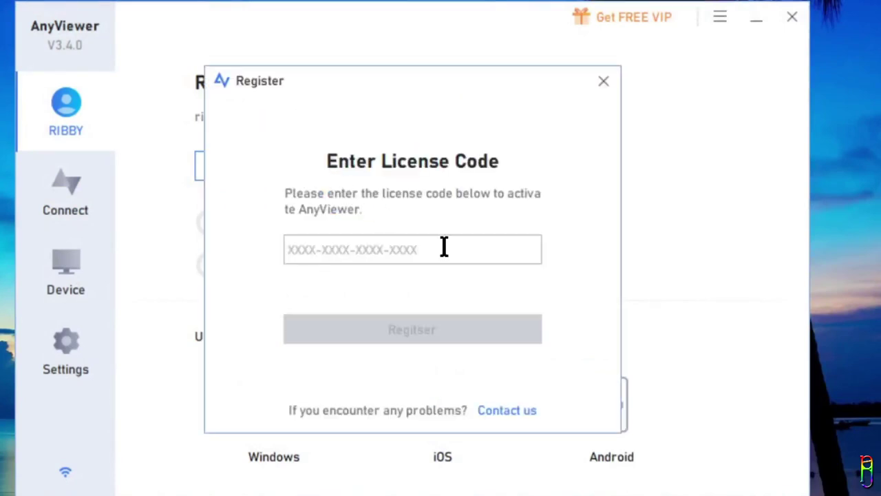
click(383, 250)
key(ctrl+v)
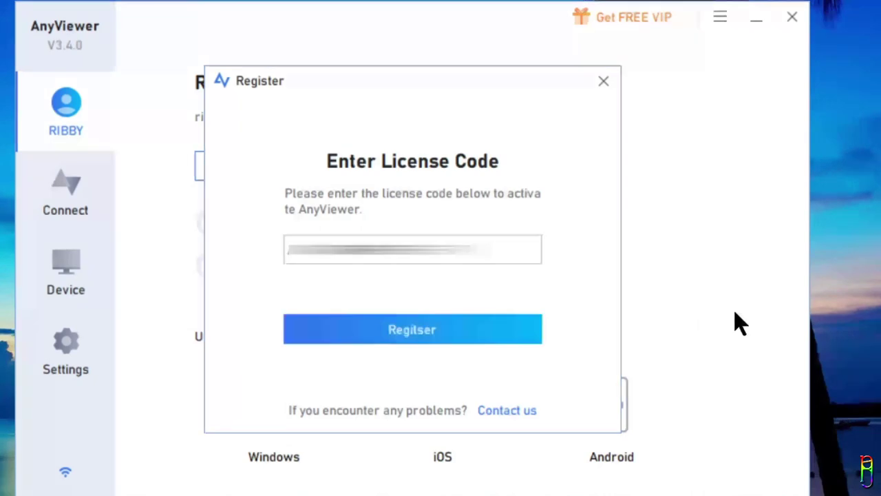
click(399, 338)
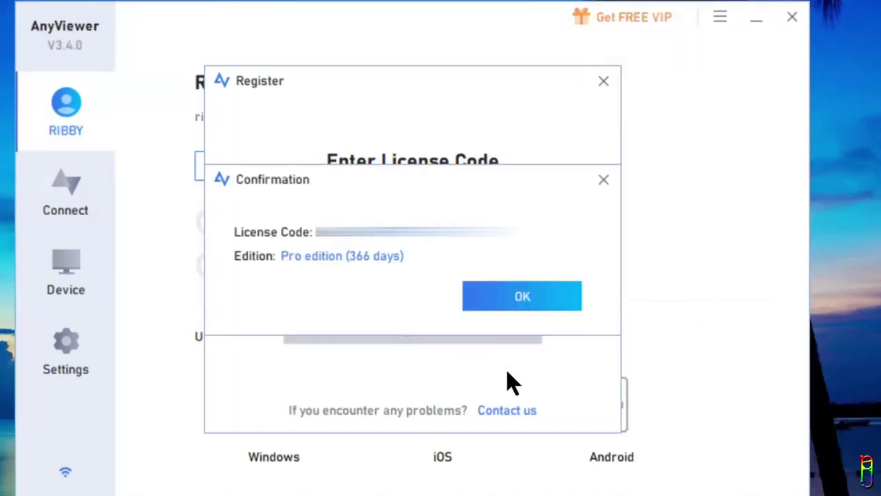
click(522, 296)
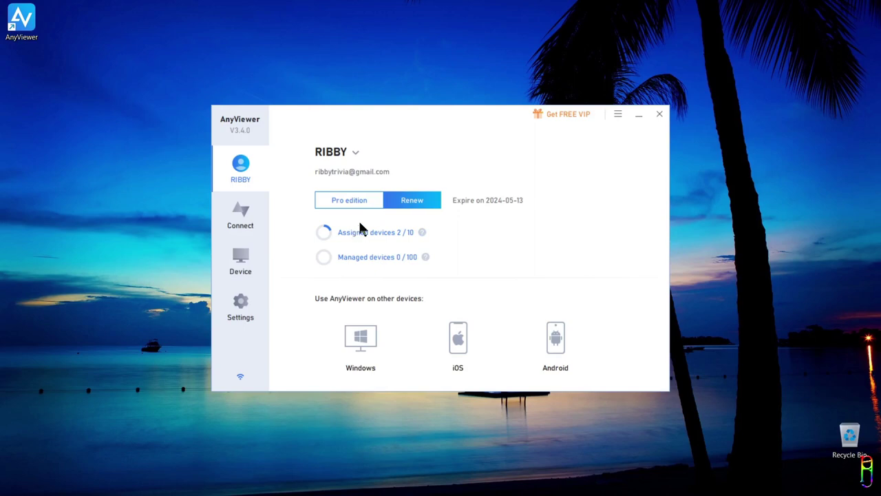
- Paste the partner device's ID and start a Remote control connection to it
click(239, 216)
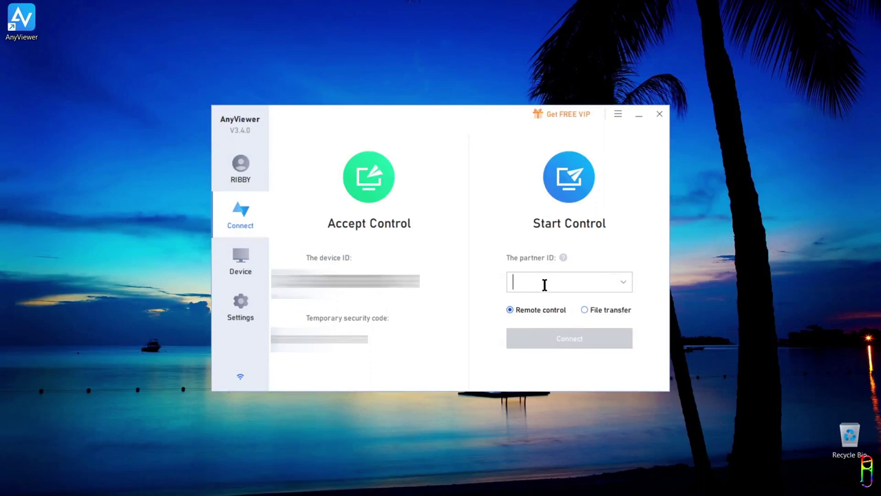
key(ctrl+v)
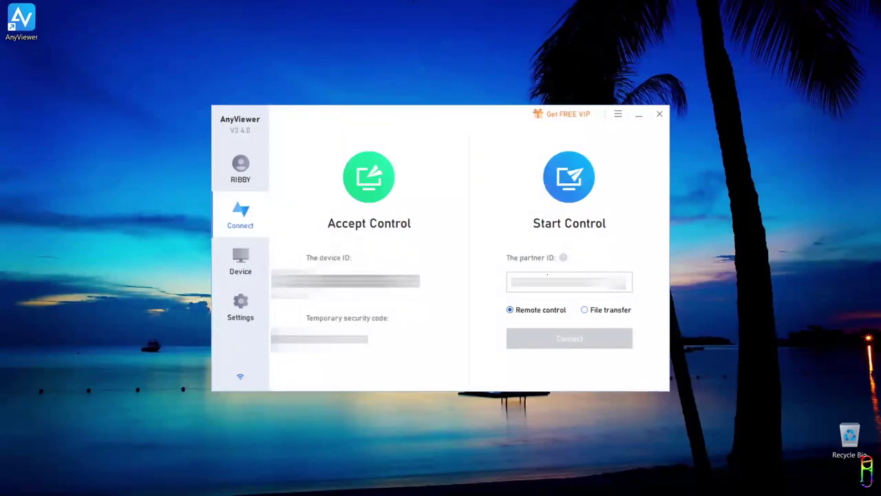
text(?)
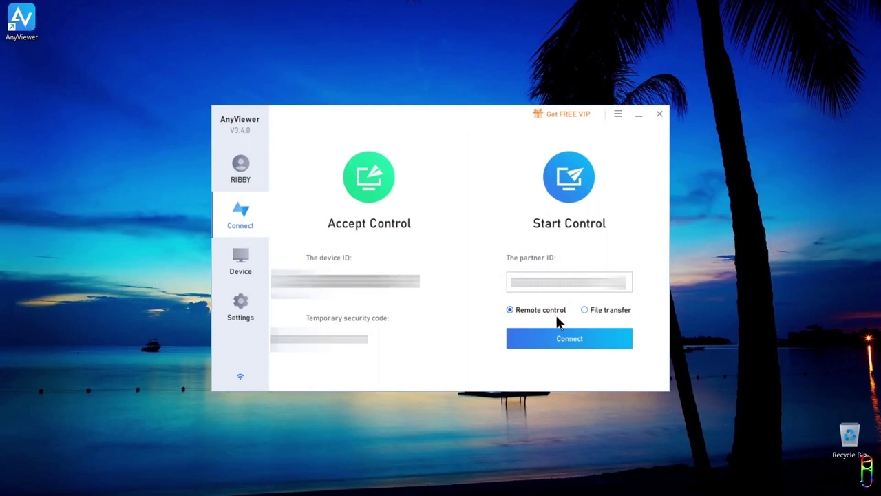
click(560, 340)
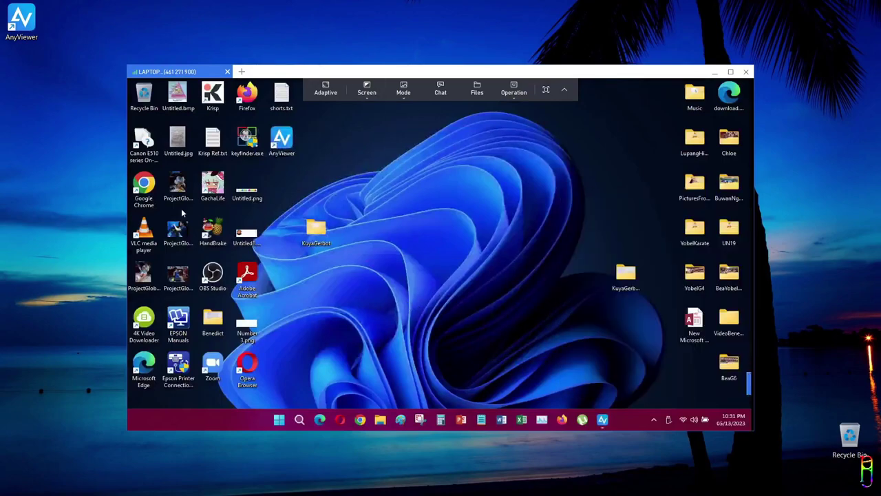
- Maximize the remote session window and try out the remote laptop's Start menu and the Ribby Trivia YouTube page
click(730, 71)
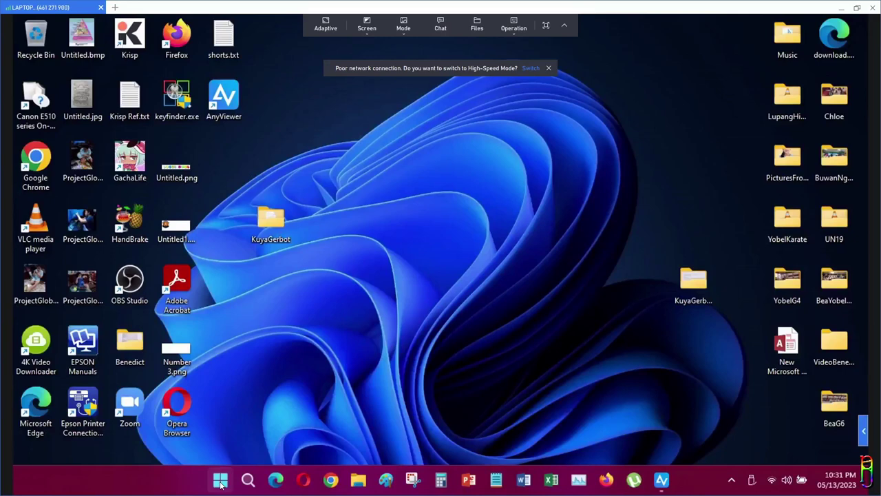
key(super)
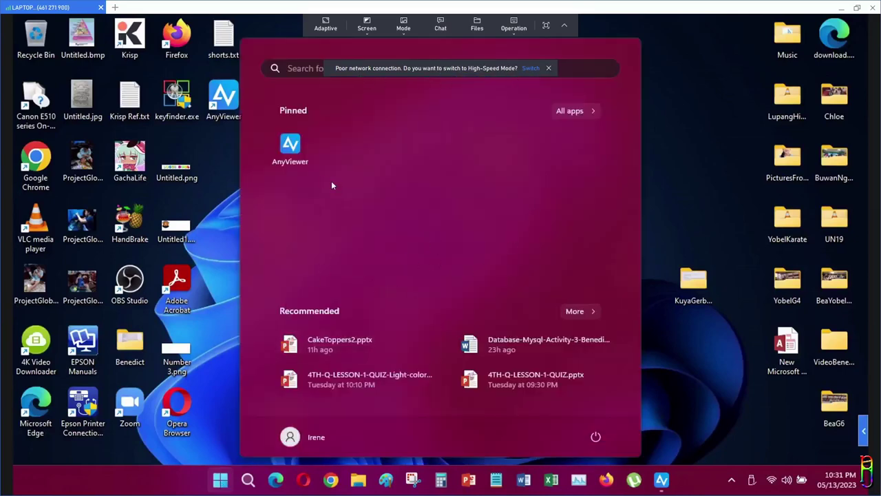
click(220, 482)
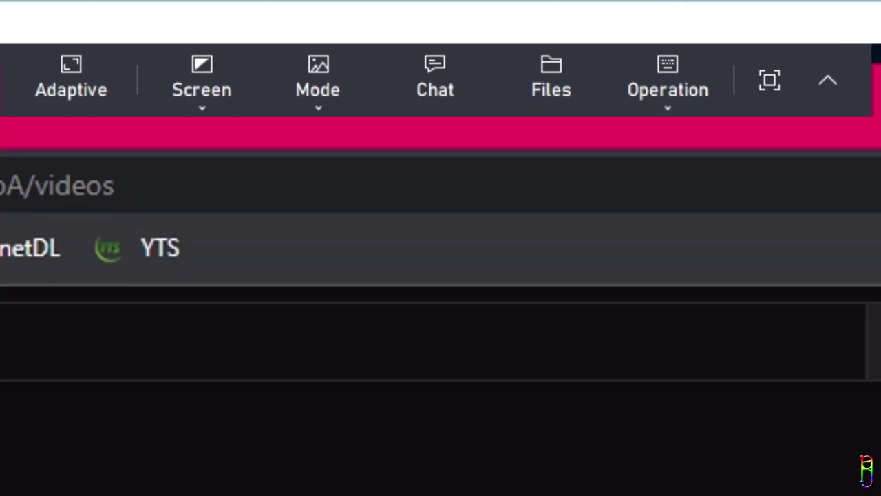
scroll(441, 445, down, 3)
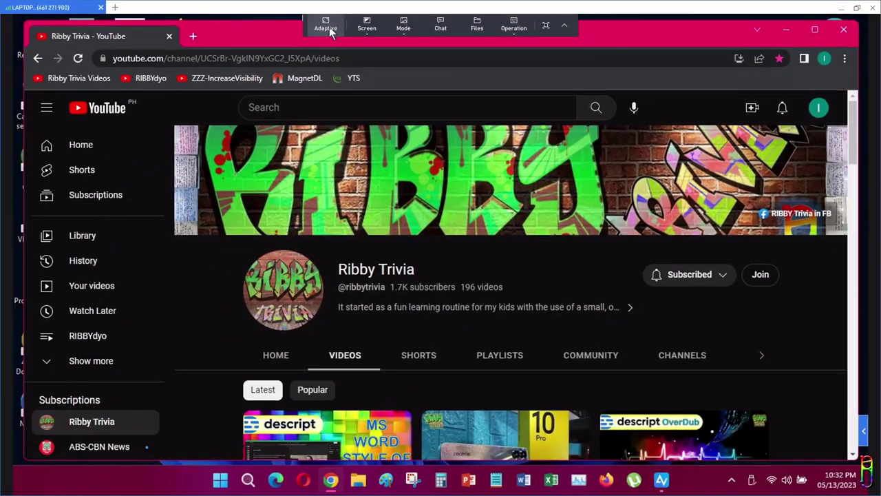
- Switch the remote view to Original scaling and set the remote screen resolution to 800 × 600
click(326, 26)
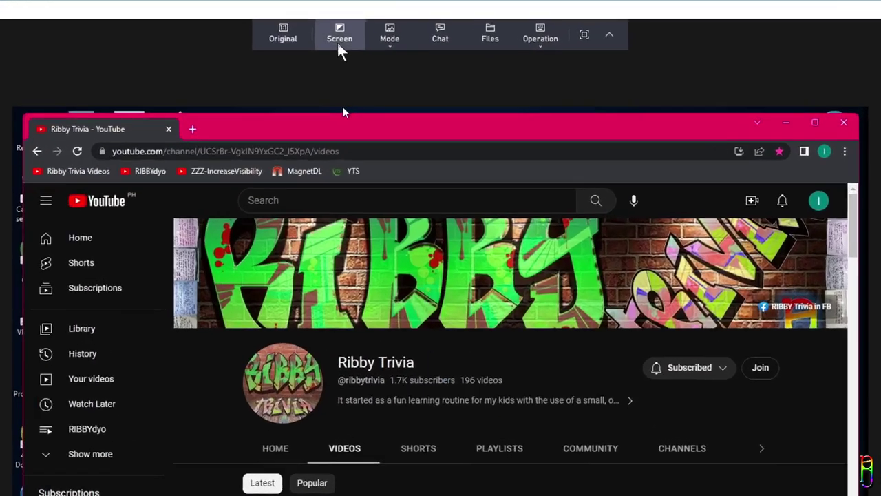
click(366, 33)
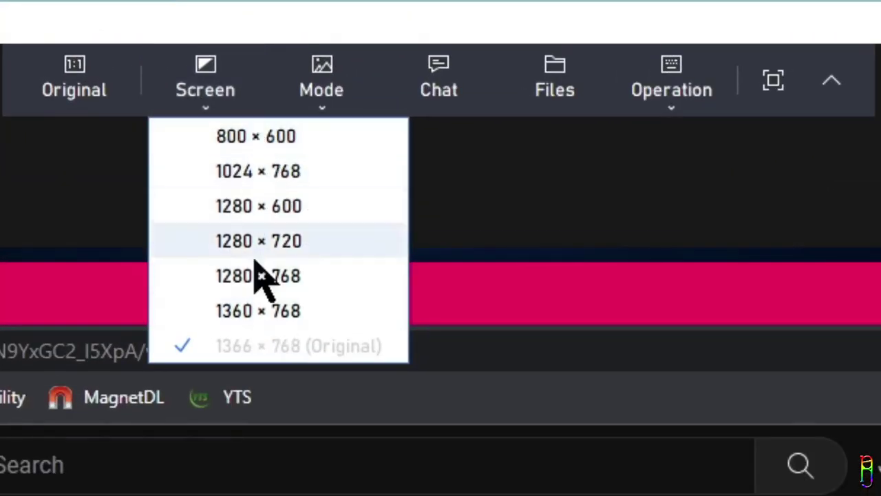
click(263, 313)
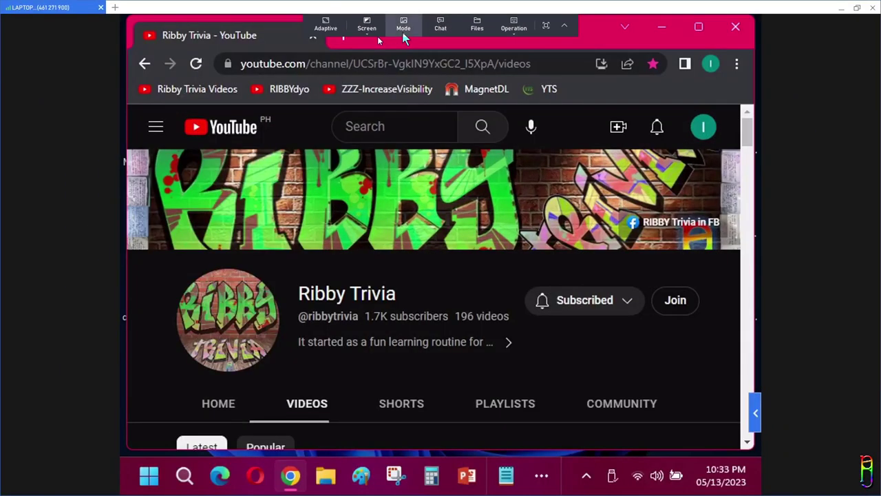
- Set the remote session's image mode to High Quality
click(322, 77)
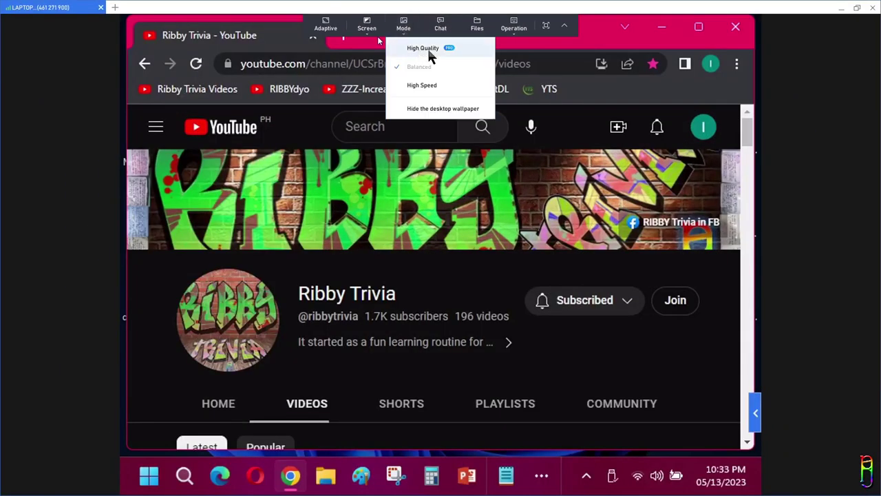
click(425, 53)
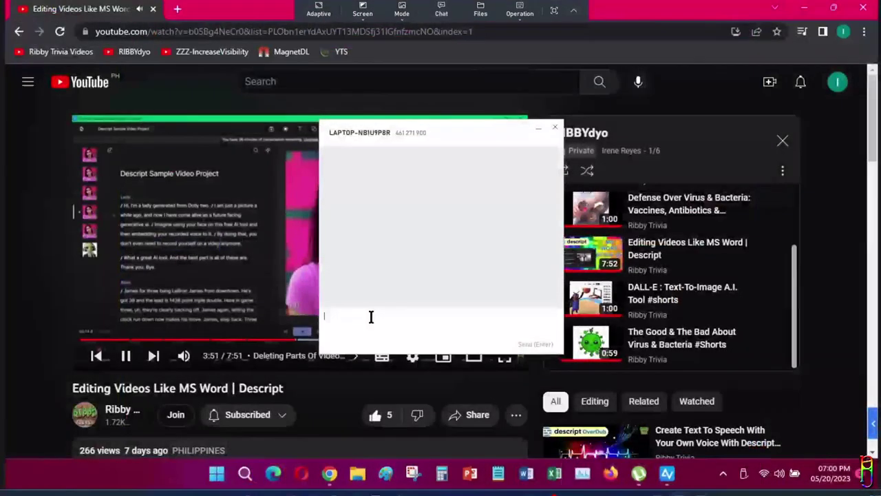
- Send the chat message "Test message from Zenbook 13 to Netbook" and reply from the remote laptop with "Test message from NEtbook to Zenbook"
click(370, 315)
text(Test message fr)
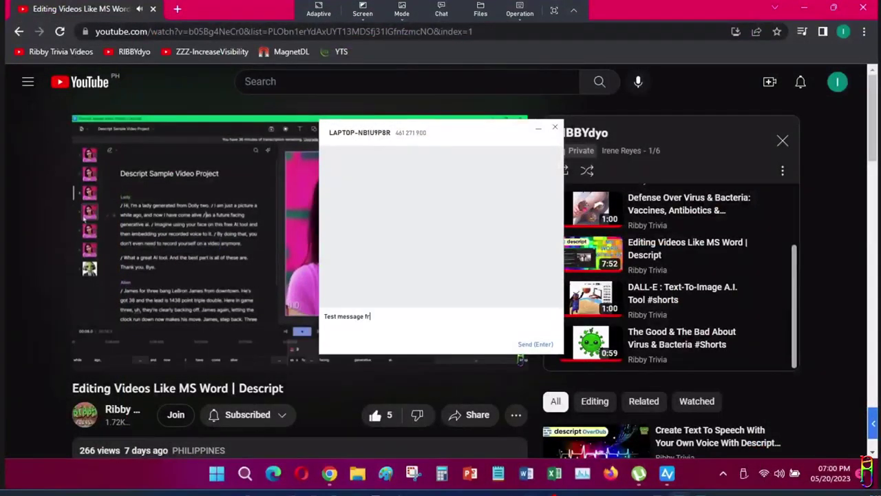
text(om Zenbook 13 to Netbook)
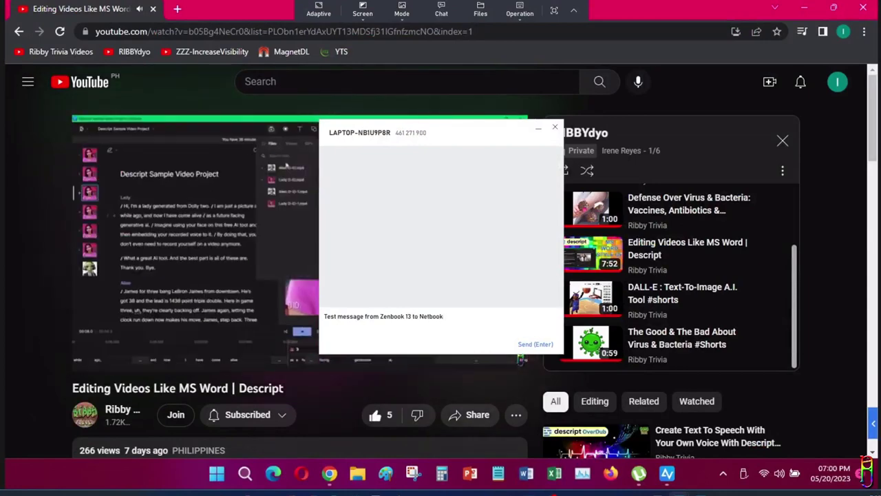
key(Return)
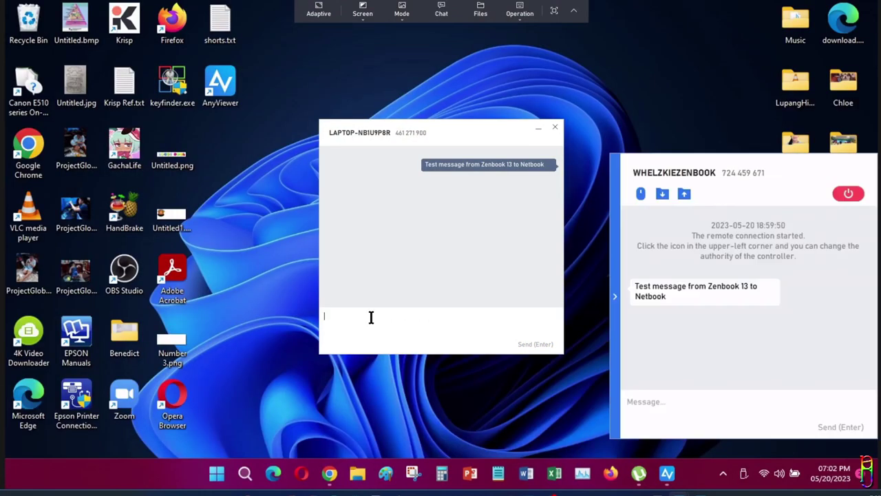
text(Test message from NEtbook to Zenbook)
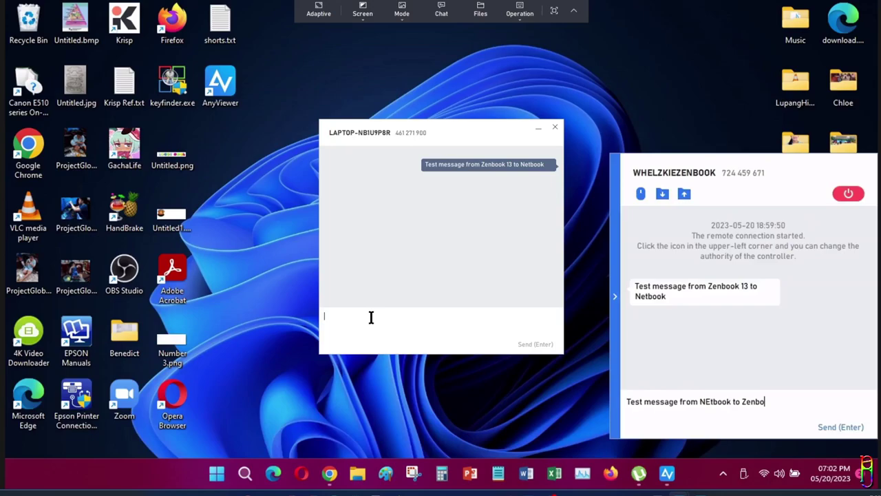
key(Return)
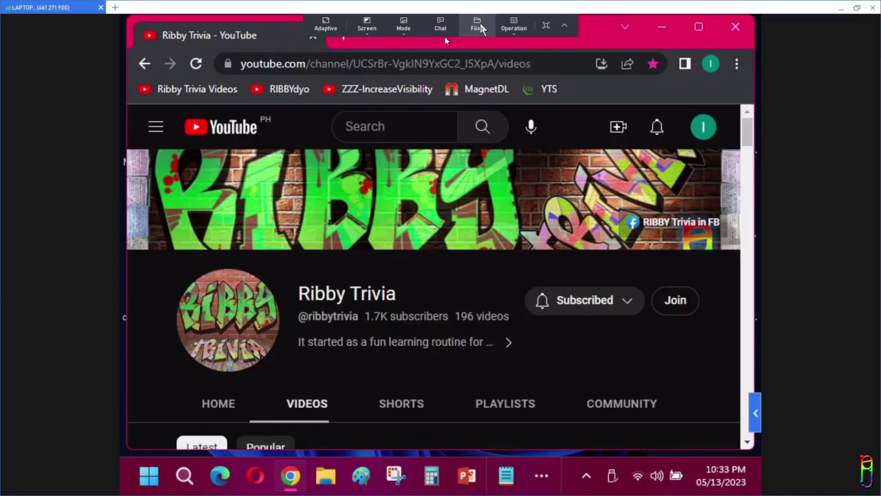
- Browse the remote laptop's Desktop folders, including Music, in the File Transfer window and close it
click(476, 24)
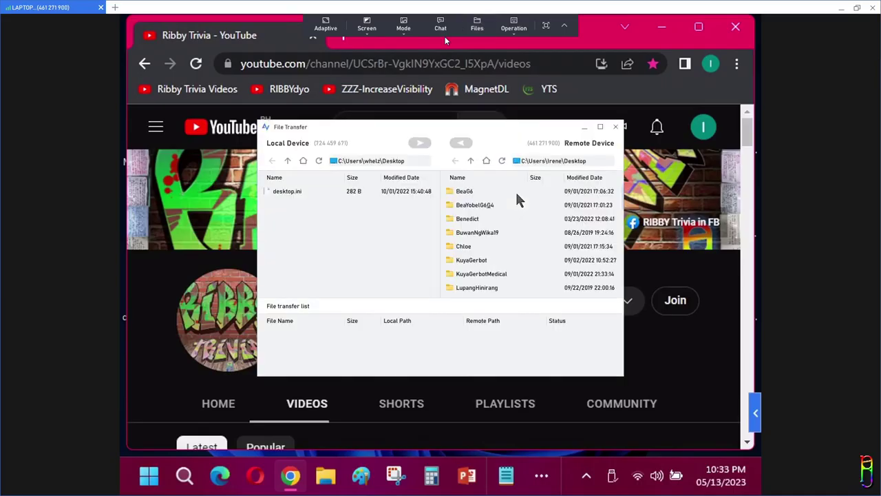
scroll(499, 227, down, 2)
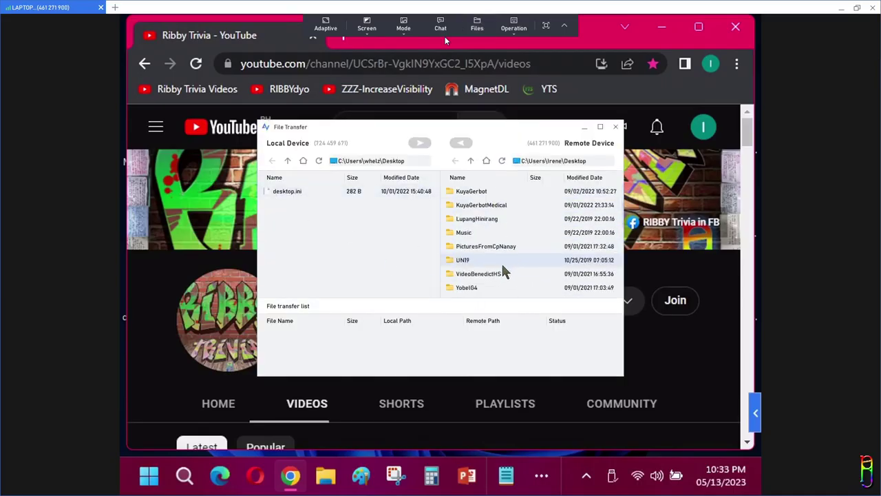
double_click(497, 234)
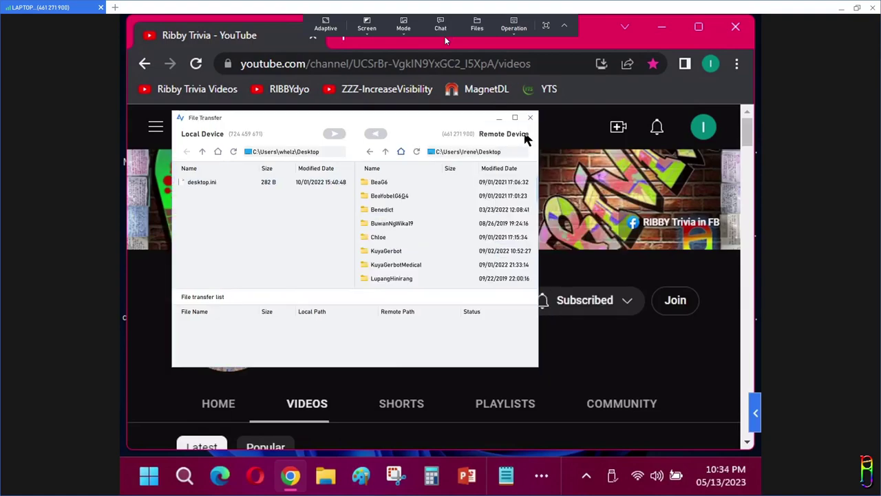
click(532, 118)
- Look through the remote operations available in the session, including the power options and This PC
click(514, 27)
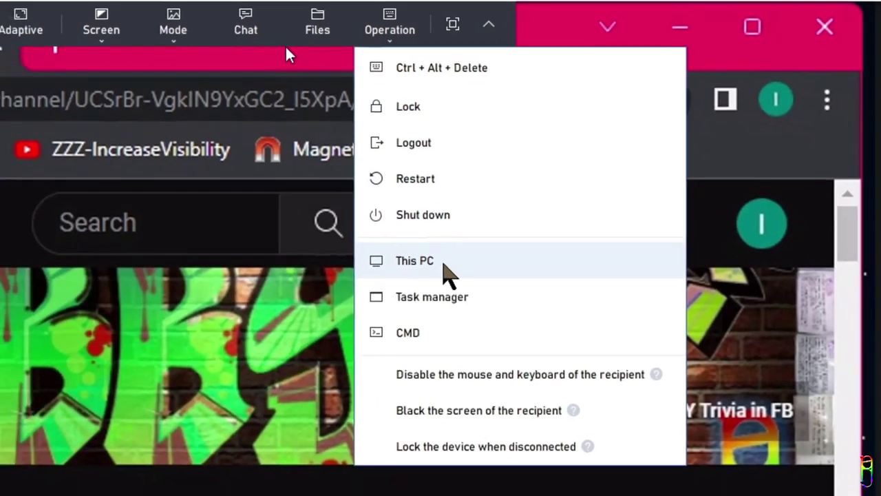
click(438, 281)
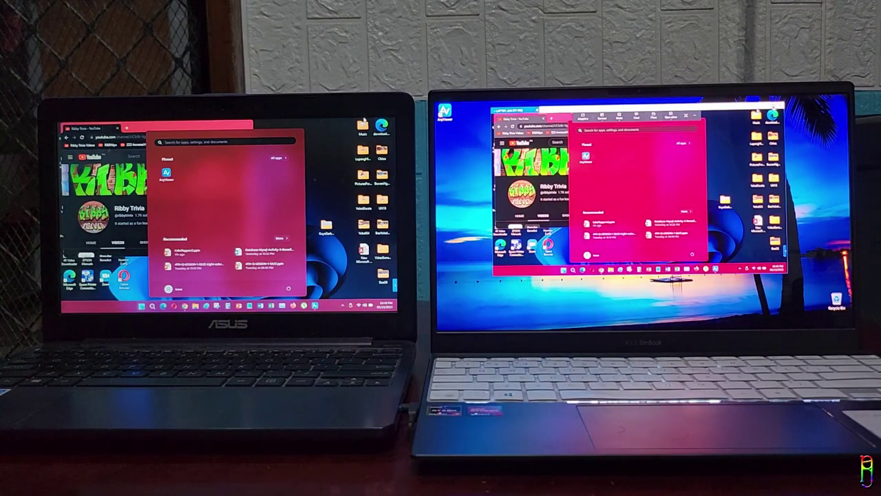
click(774, 107)
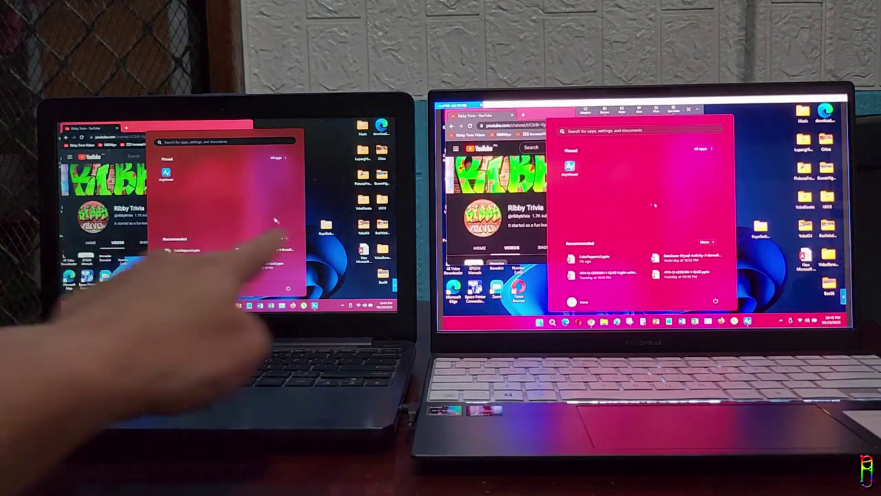
click(314, 204)
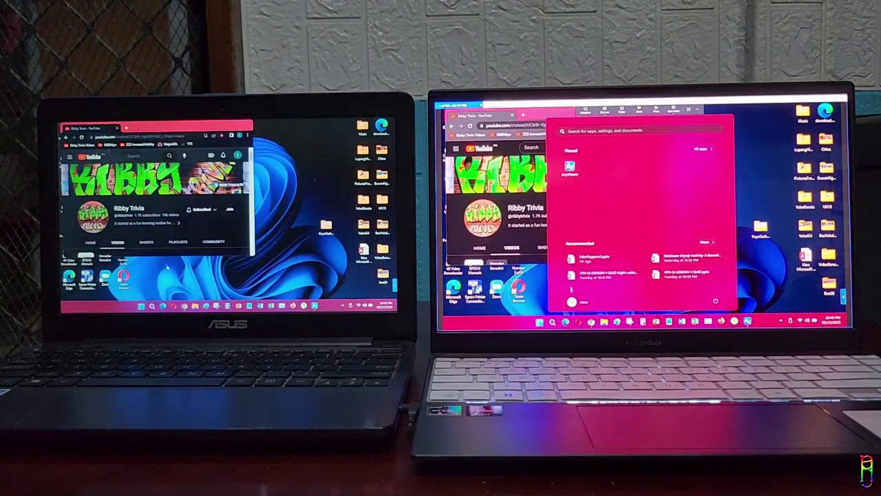
click(141, 306)
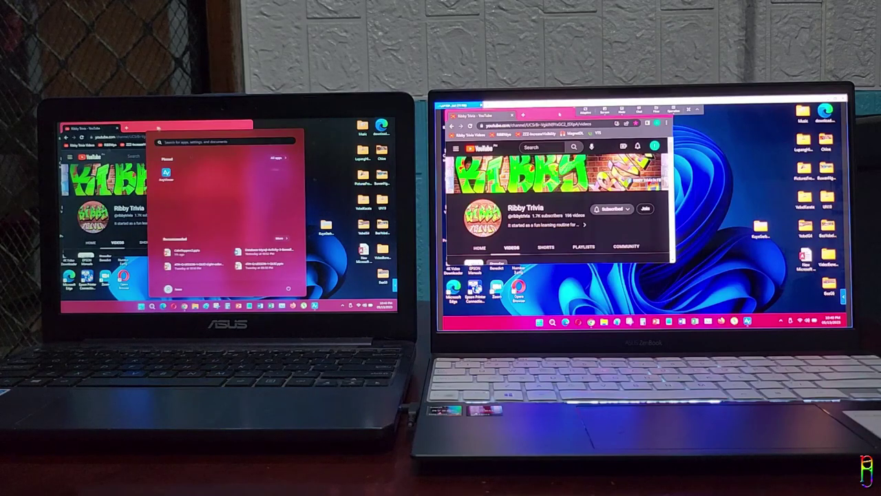
click(167, 128)
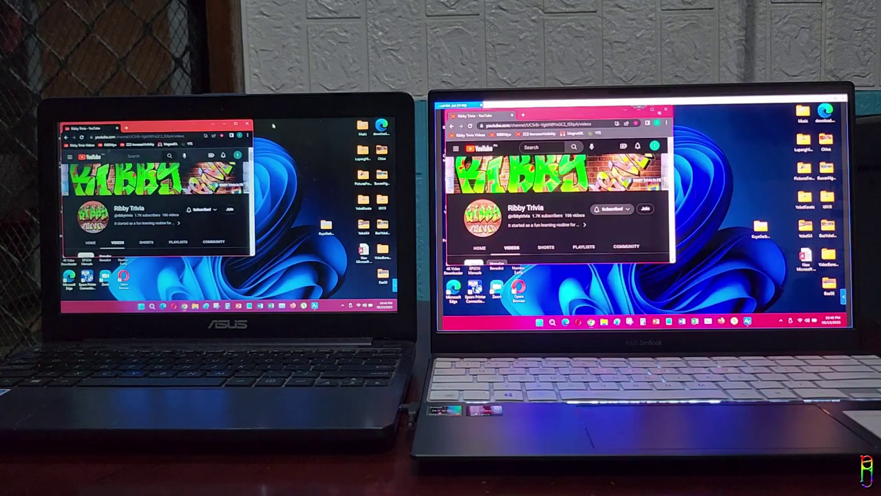
click(236, 124)
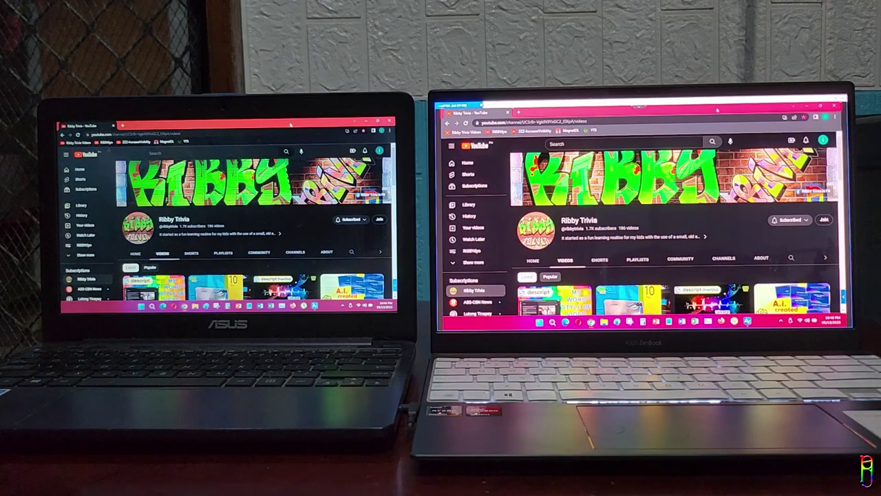
click(378, 122)
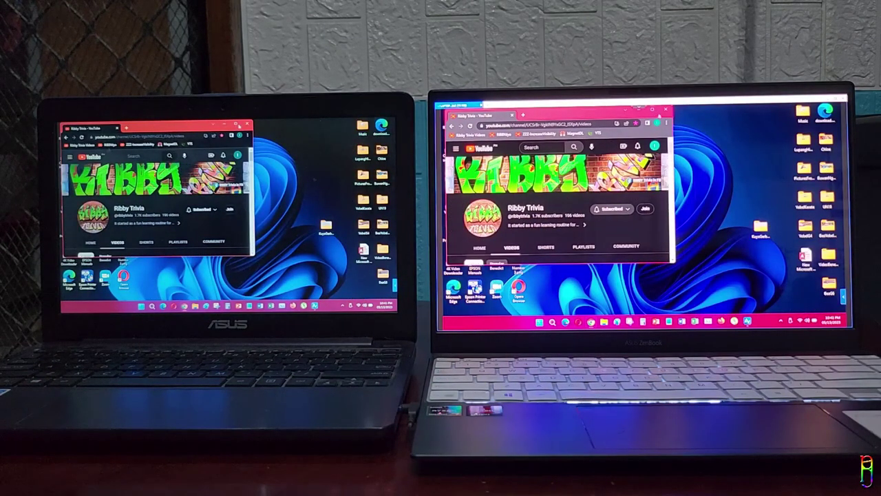
click(237, 126)
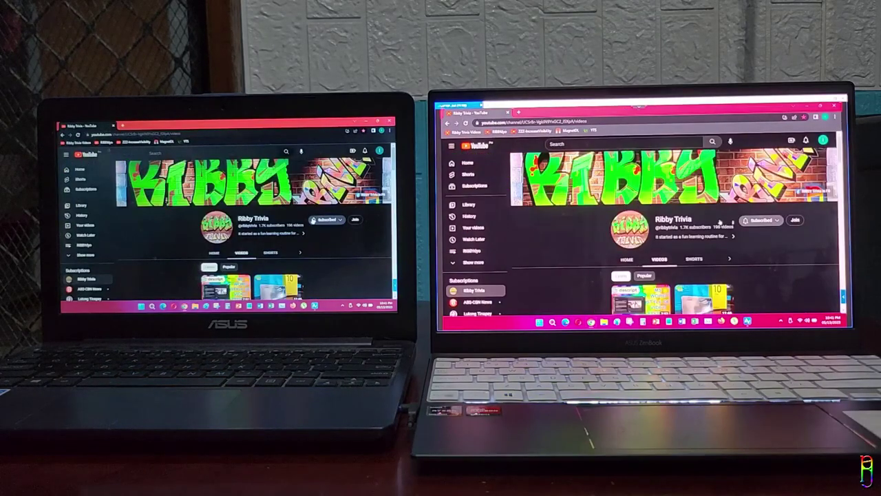
click(141, 307)
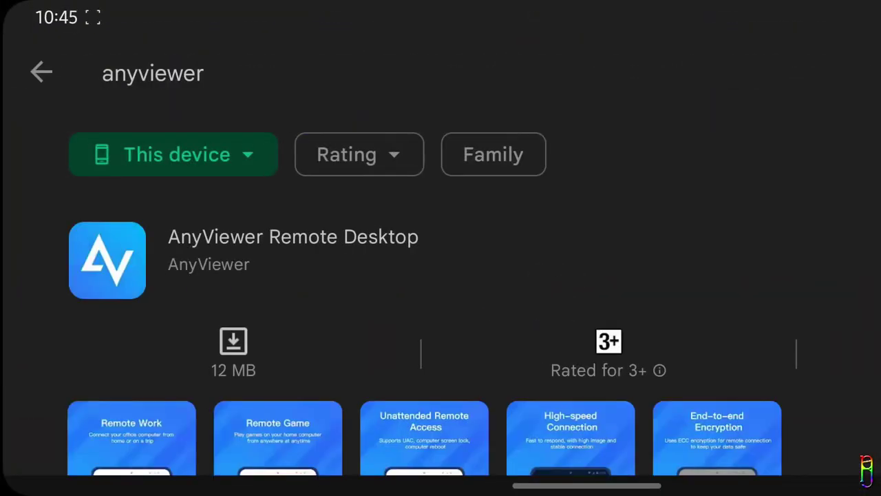
- Look over the AnyViewer Remote Desktop listing in the phone's app store
scroll(440, 296, down, 4)
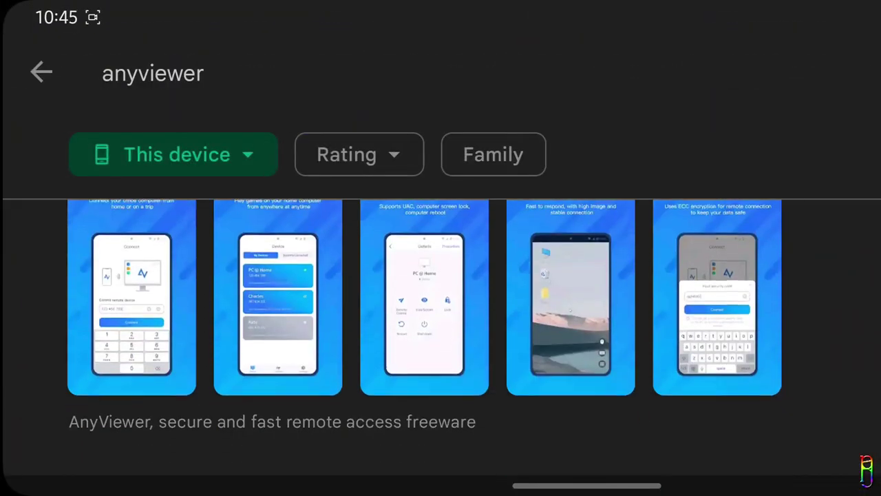
scroll(441, 337, up, 4)
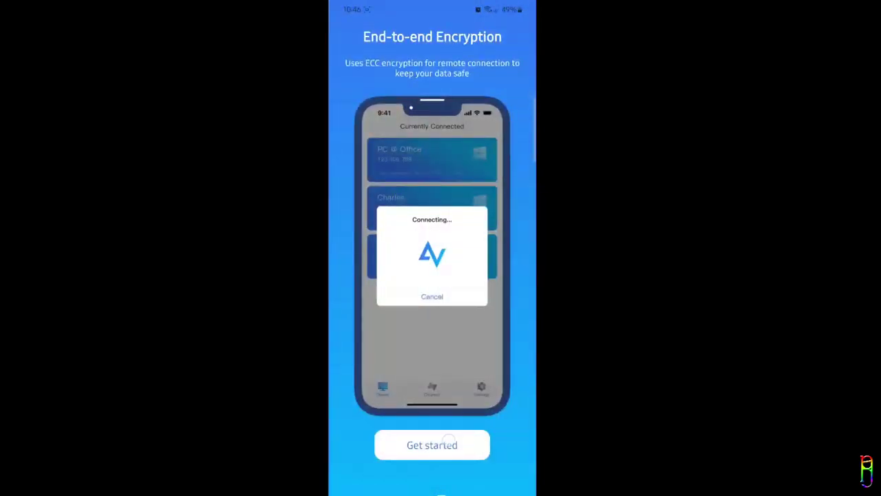
- Get started in the AnyViewer mobile app, agree to the Personal Information Protection Guidelines, and log in to the account
click(448, 441)
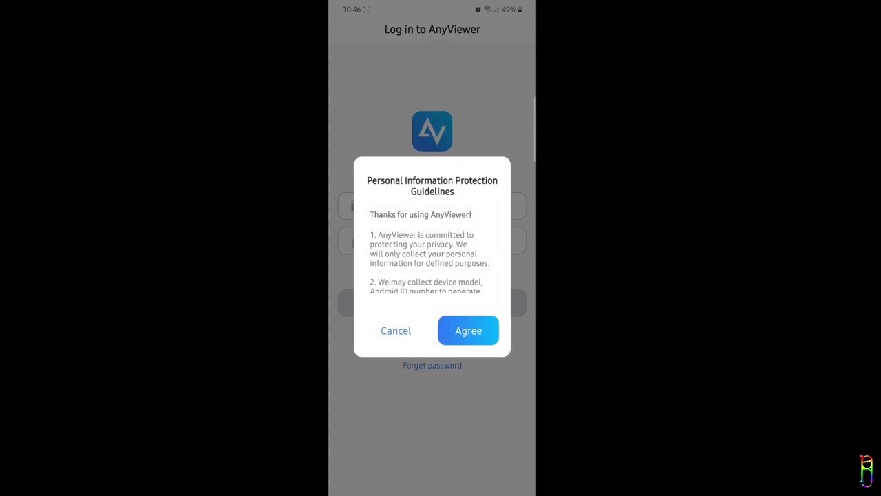
click(478, 330)
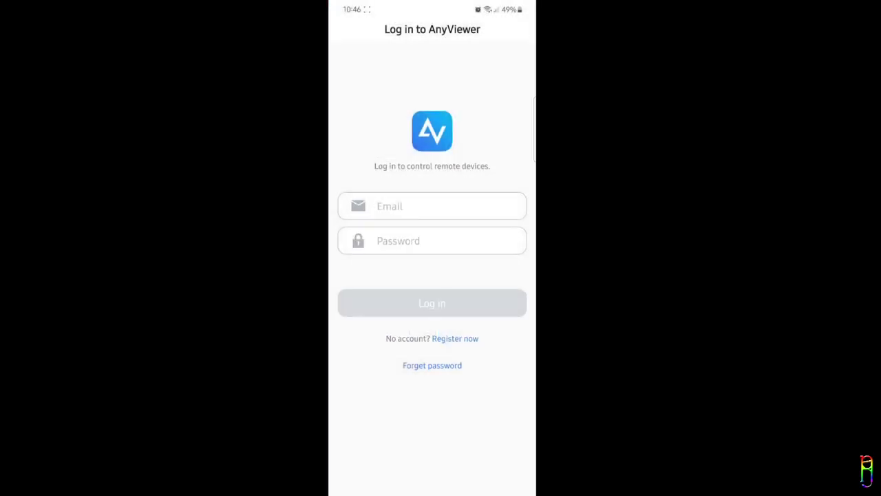
click(465, 198)
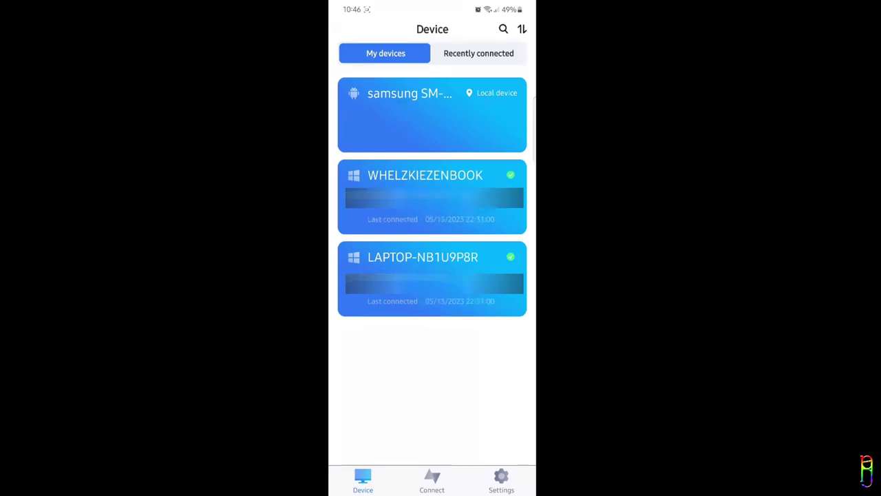
- Check the available options for WHELZKIEZENBOOK on the phone and for LAPTOP-NB1U9P8R and samsung SM-F721B on the PC
click(427, 196)
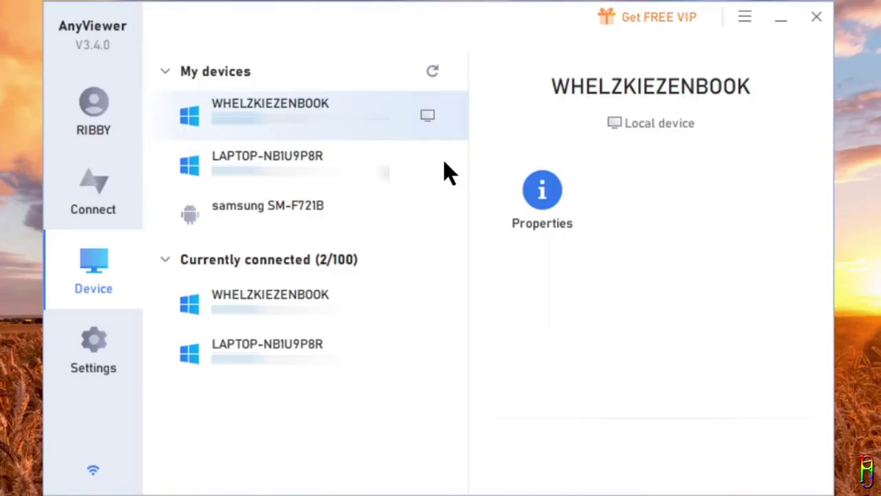
click(250, 181)
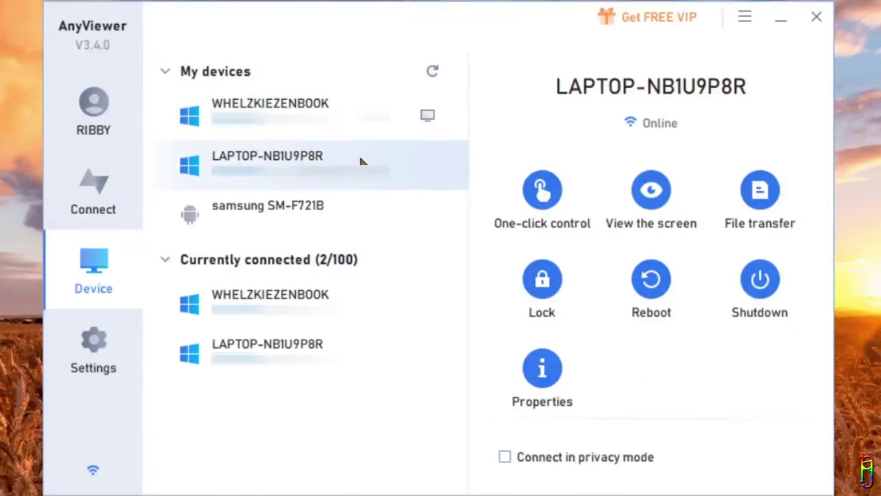
click(275, 233)
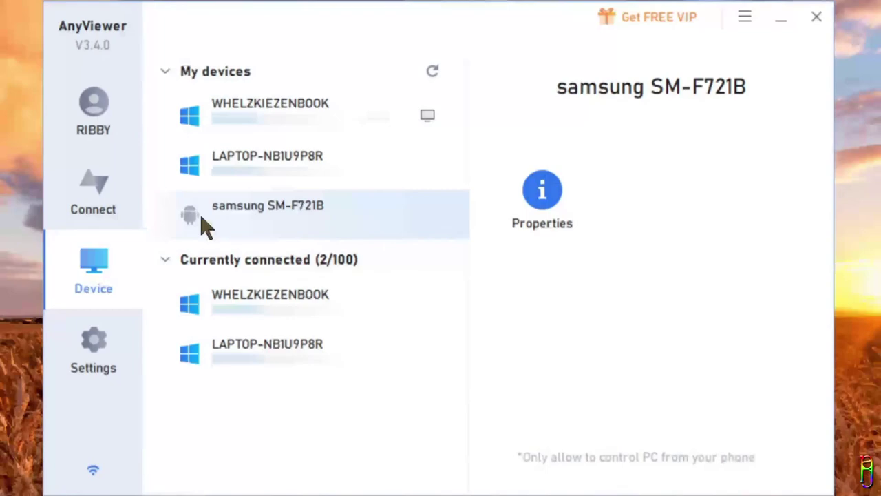
click(93, 351)
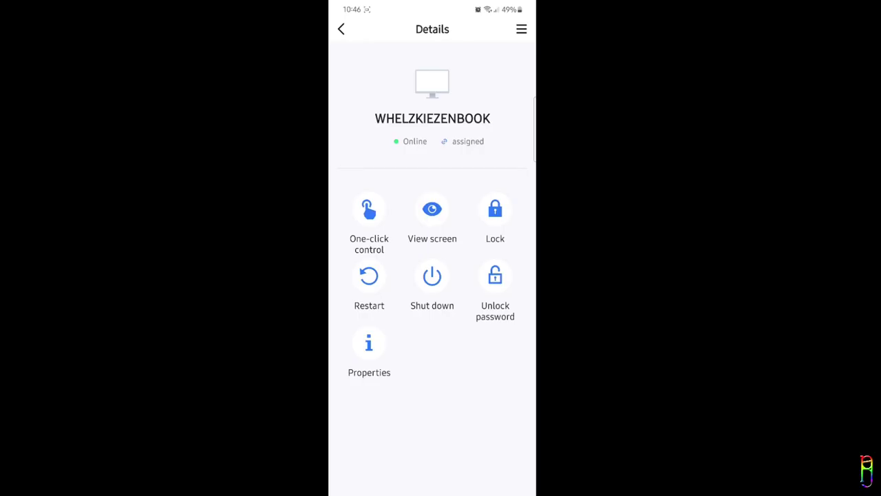
- Start One-click control of WHELZKIEZENBOOK from the phone and finish the gesture guide
click(497, 365)
click(369, 209)
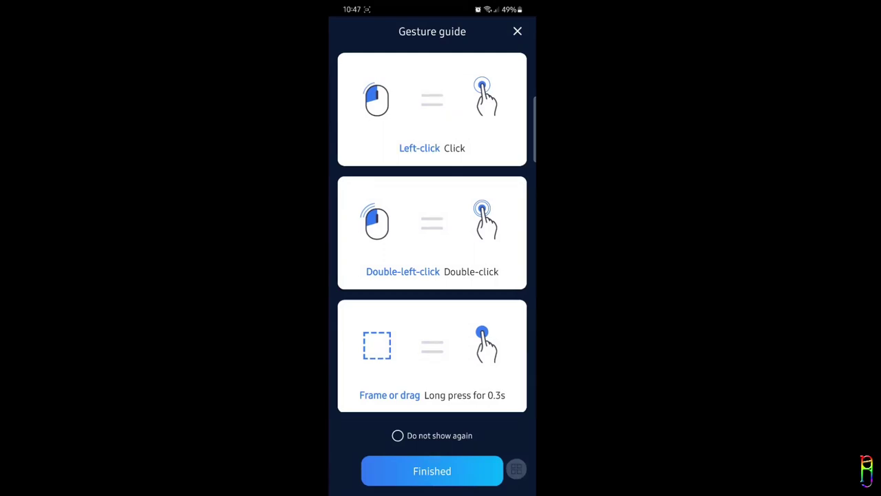
click(431, 471)
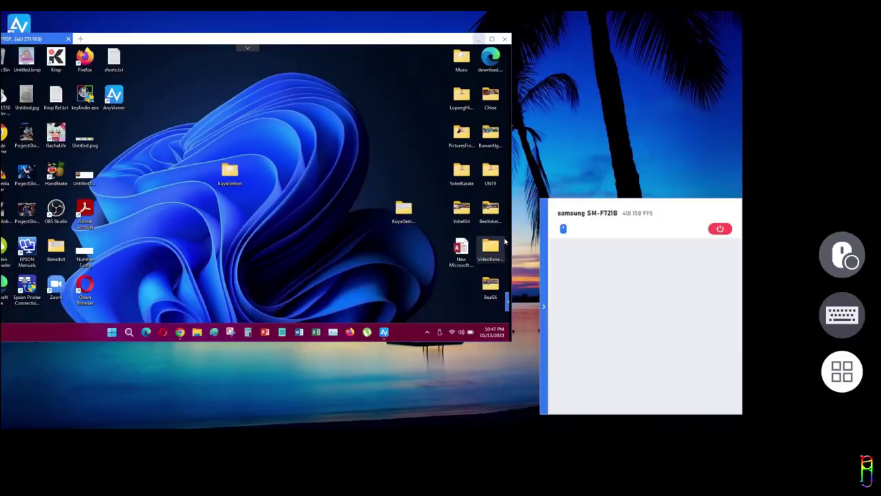
- Turn on the virtual mouse in the phone's control session and move the remote cursor with it
drag(399, 98, 396, 17)
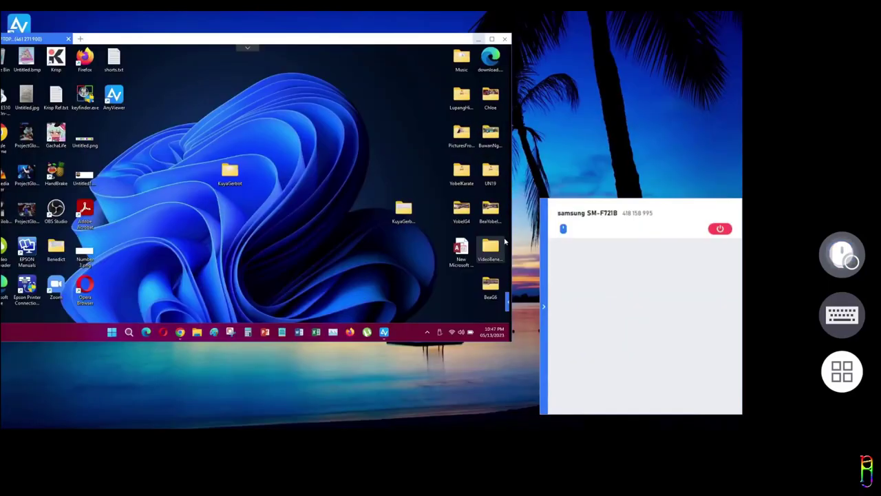
click(842, 255)
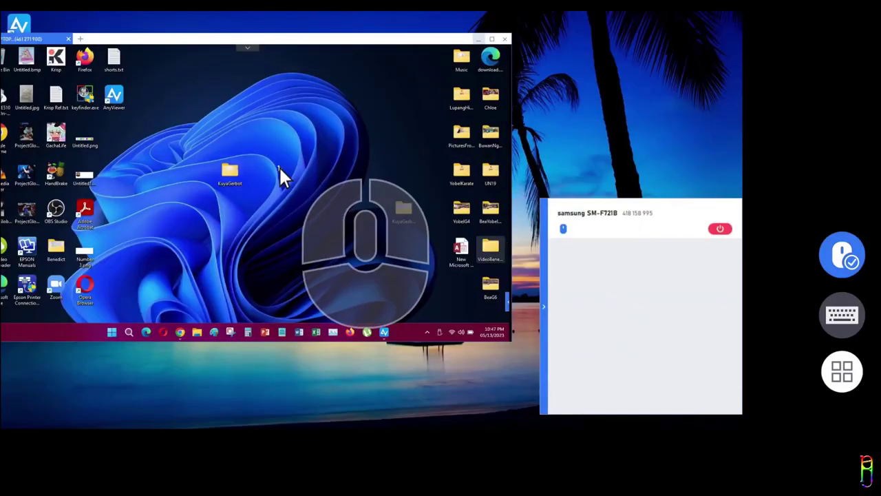
mouse_move(339, 142)
mouse_down()
mouse_move(507, 202)
mouse_move(165, 405)
mouse_move(264, 303)
mouse_move(357, 60)
mouse_up()
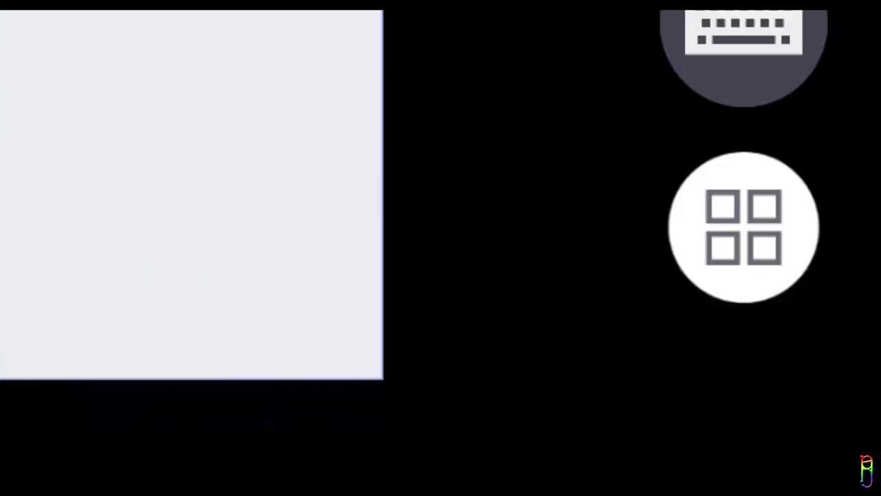
- Switch the phone's control session to Mouse Mode and collapse the session options
click(734, 221)
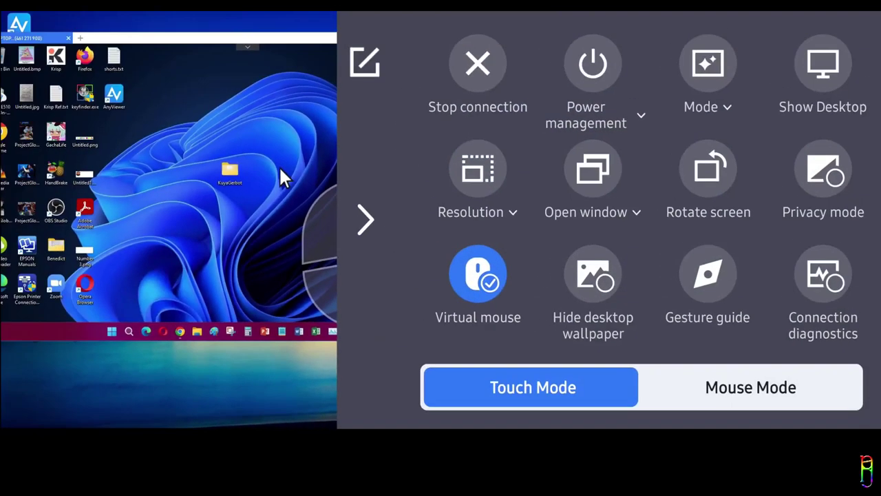
click(787, 379)
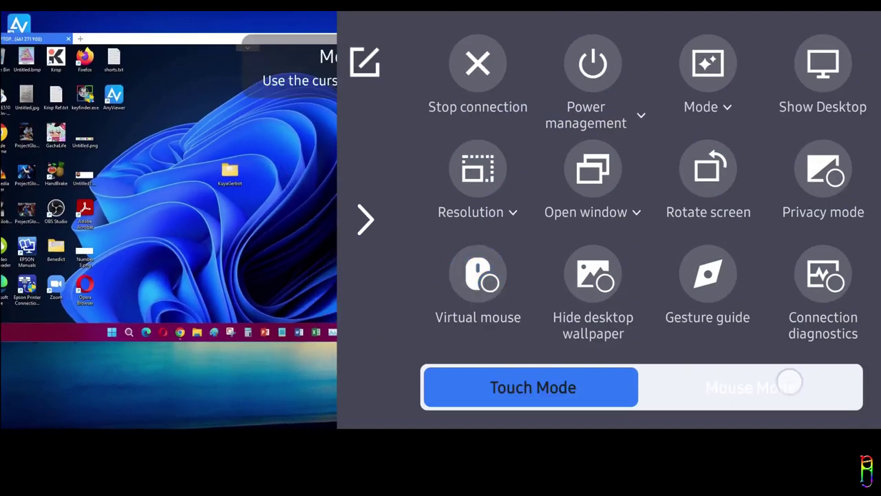
click(367, 219)
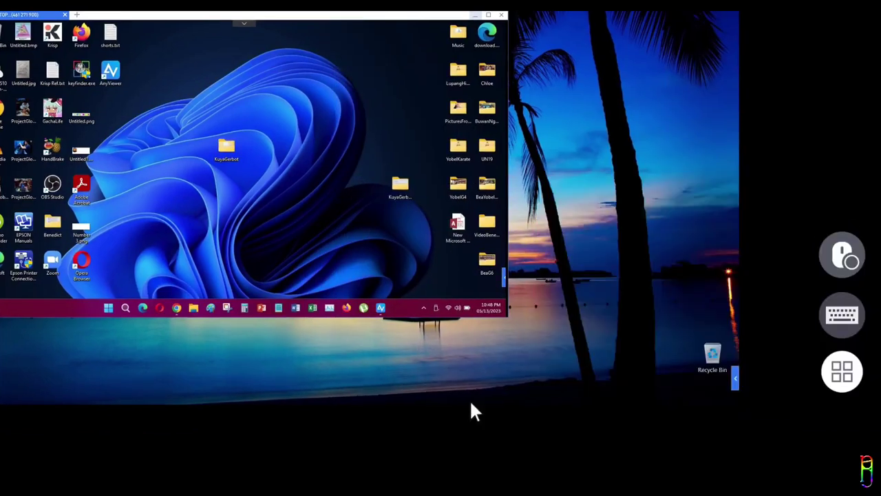
- Open the remote PC's Start menu and bring the AnyViewer - Notes.docx Word window to the front
key(super)
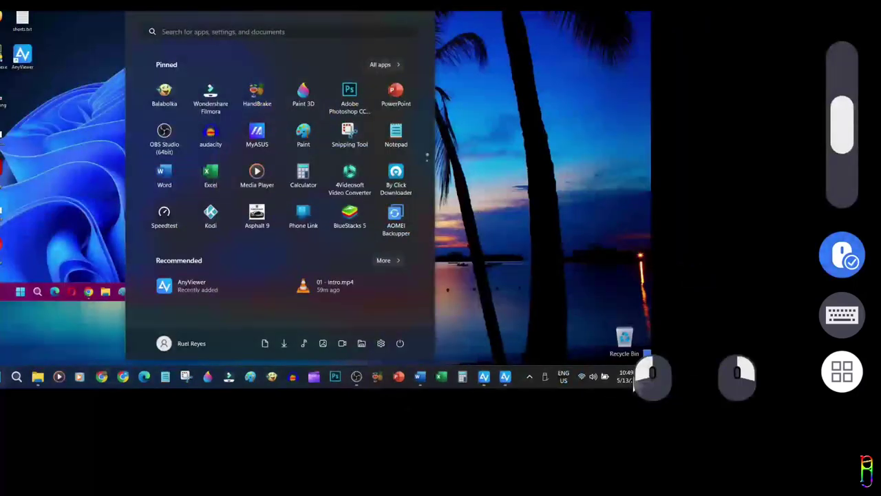
click(625, 377)
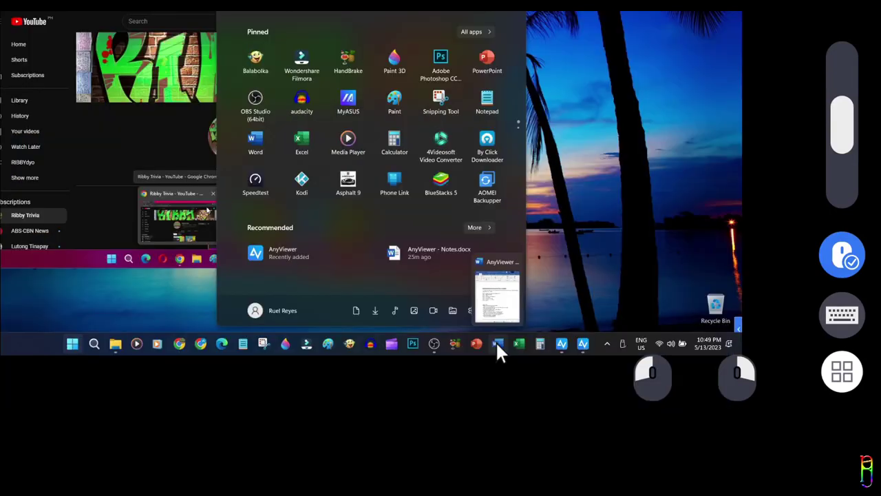
click(496, 342)
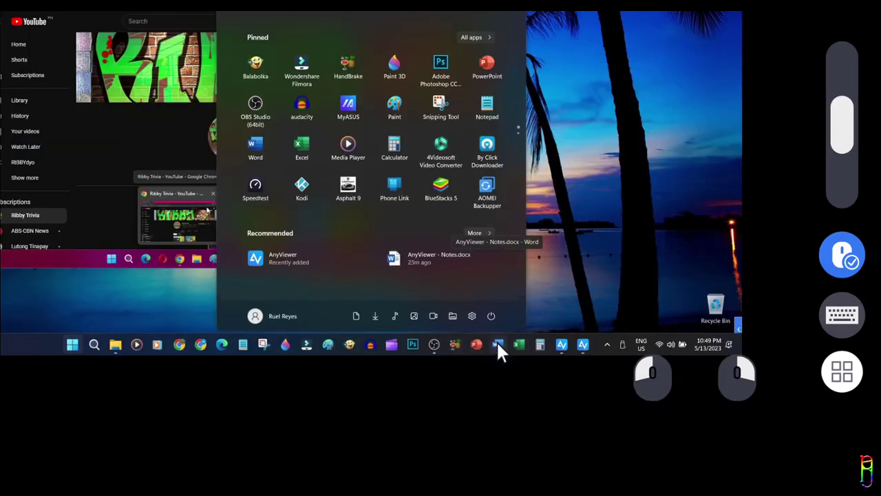
click(497, 343)
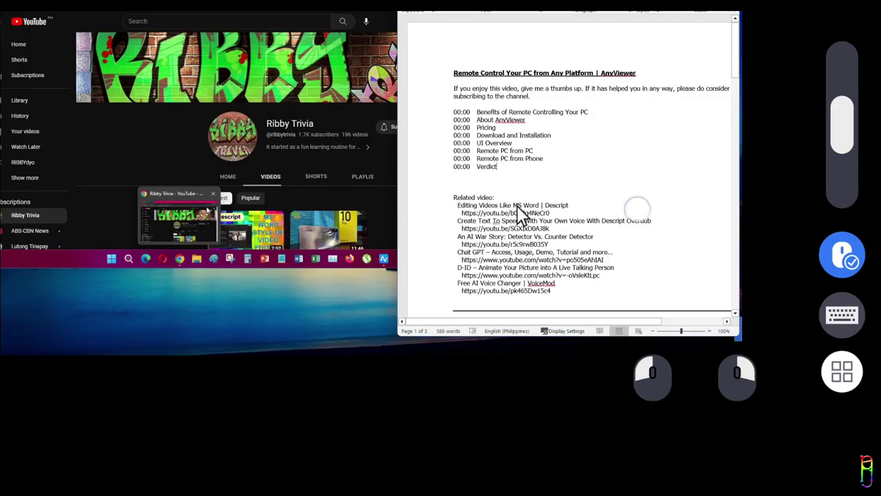
- Enter a run of random h and s letters on the blank line below the Verdict entry using the phone's keyboard
click(521, 188)
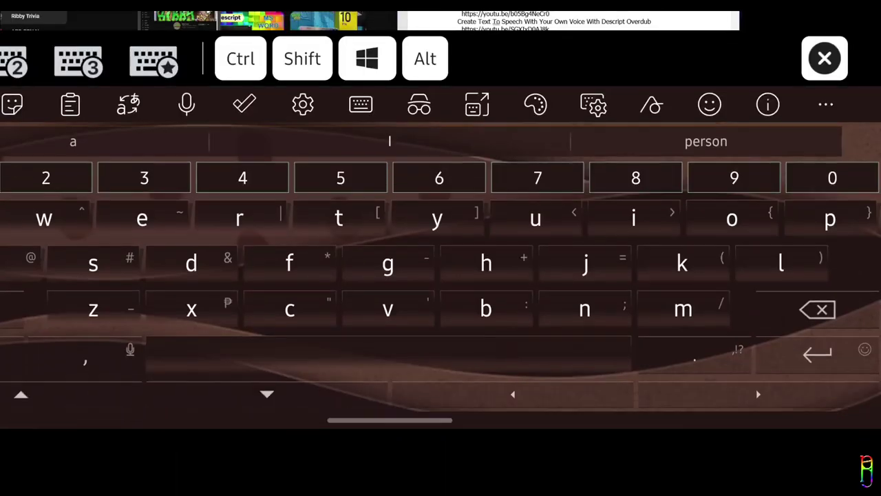
text(hshshshs)
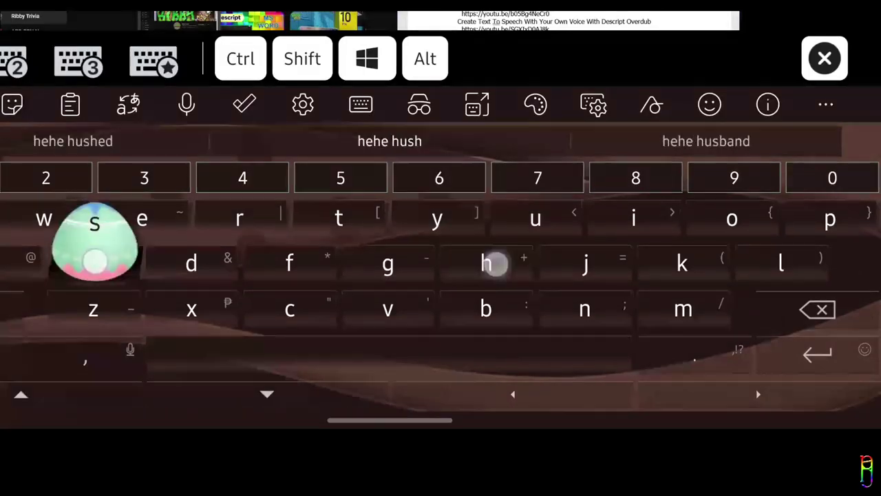
click(825, 59)
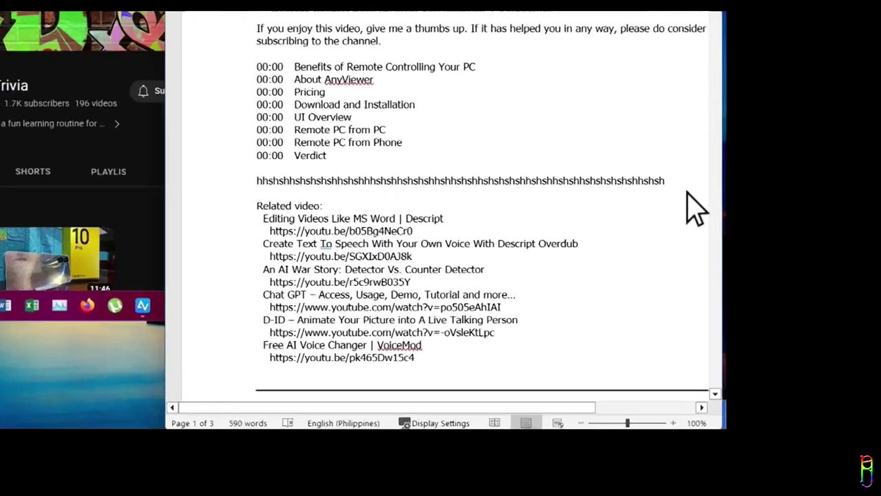
- Delete the random letters below the Verdict entry in the notes document
key(BackSpace)
key(BackSpace)
key(BackSpace)
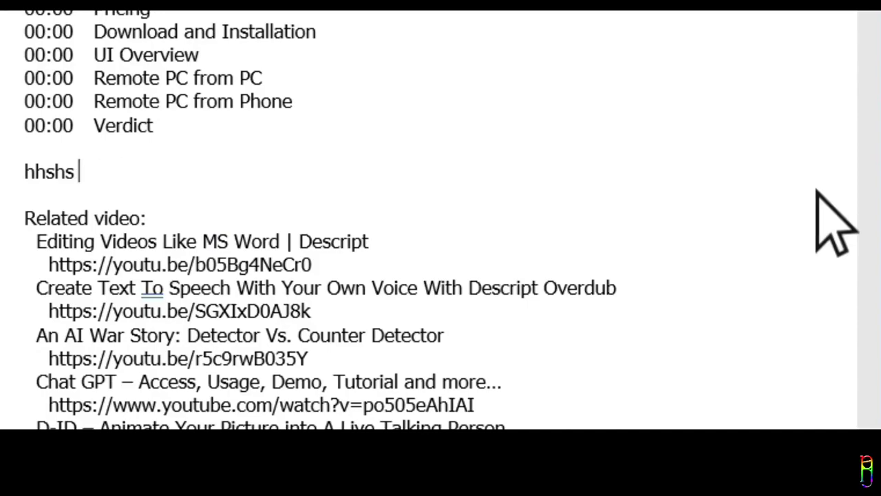
scroll(817, 190, down, 5)
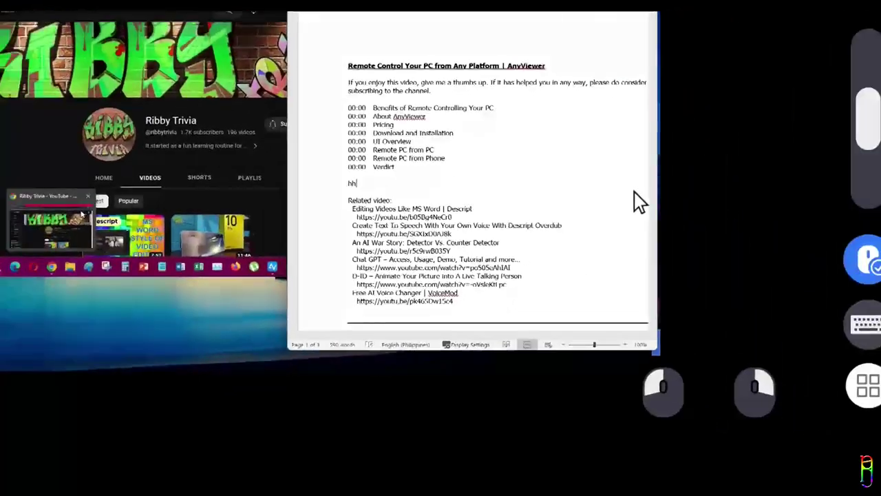
key(BackSpace)
key(BackSpace)
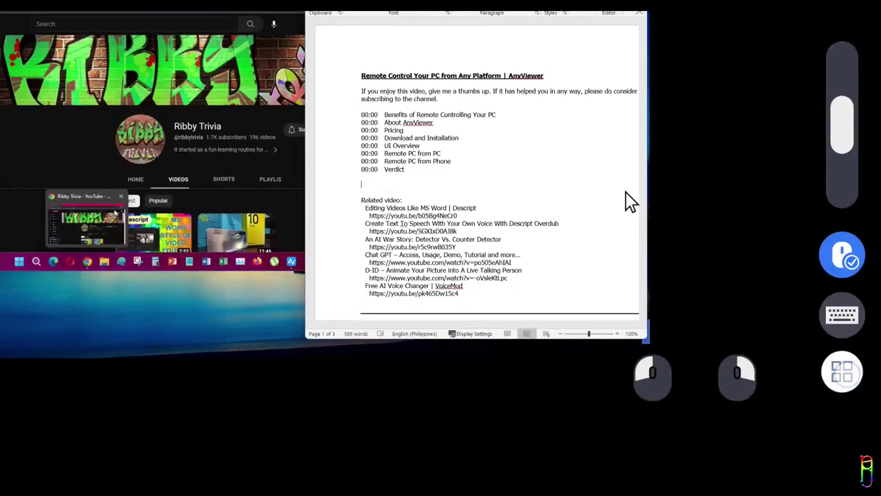
- Check the Power management and Mode choices in the phone's session options, cancelling both without a change
click(843, 372)
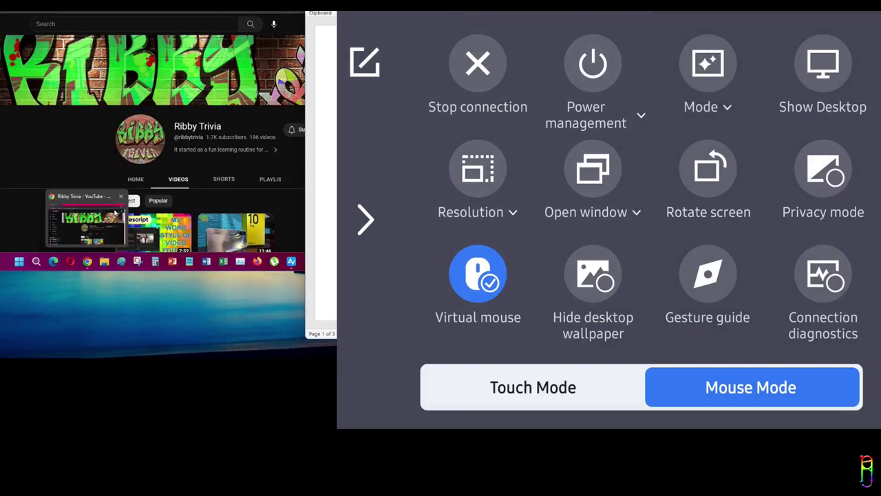
click(593, 64)
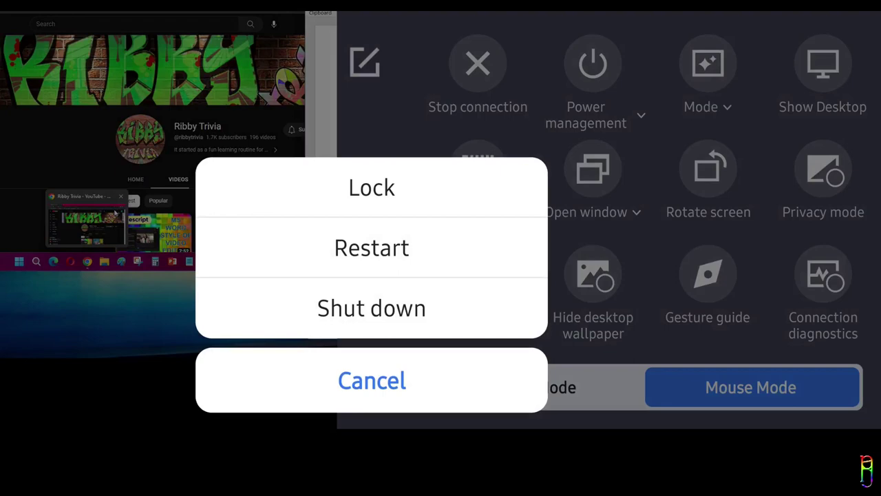
click(477, 383)
click(708, 63)
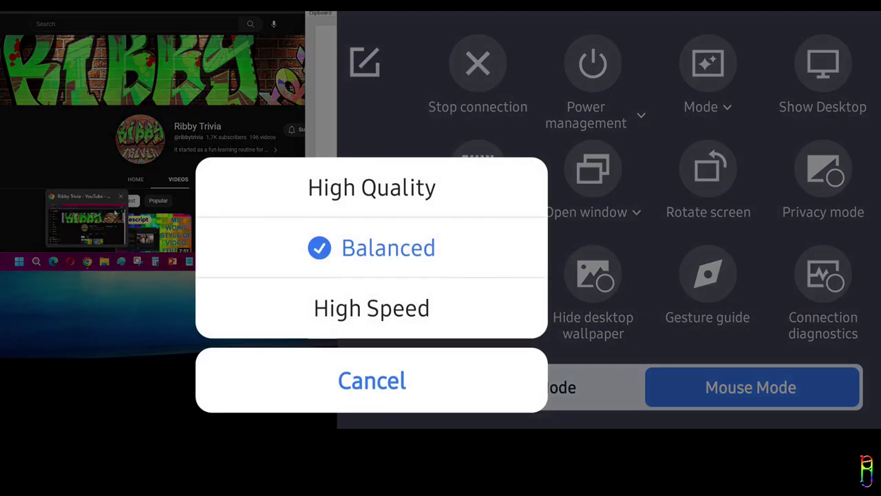
click(469, 382)
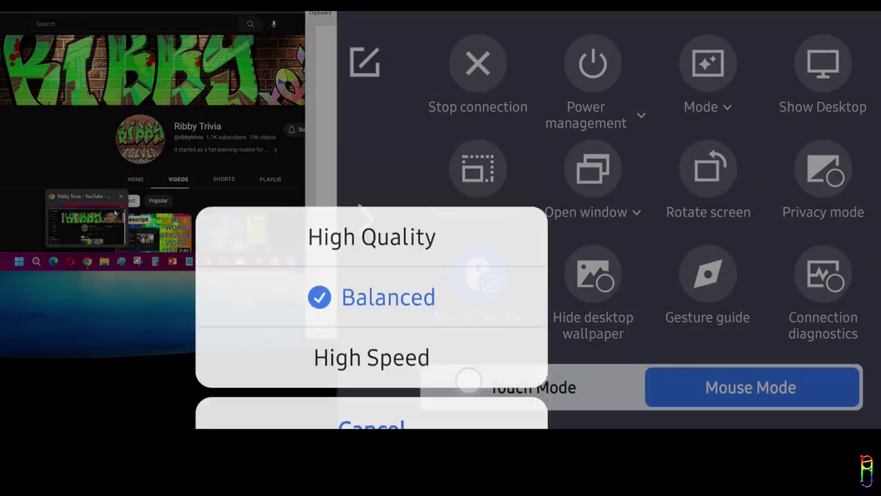
- Send the Show Desktop command to the remote PC and check the available resolutions without changing the setting
click(823, 64)
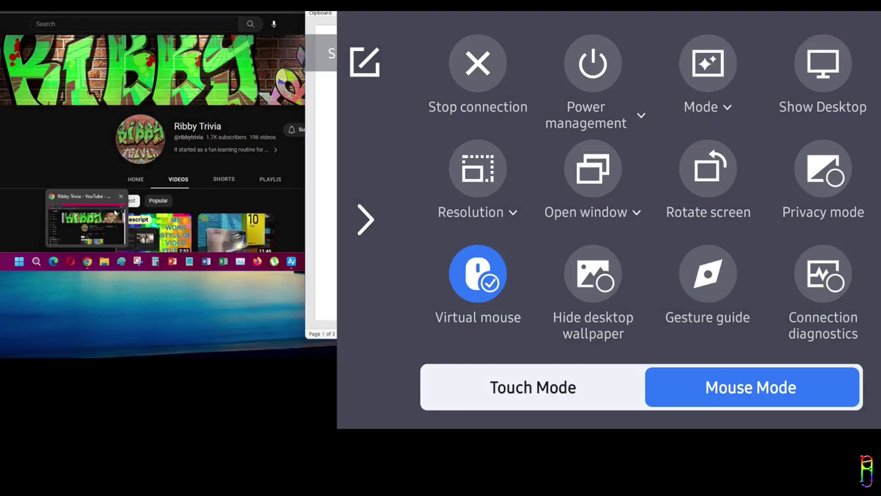
click(514, 218)
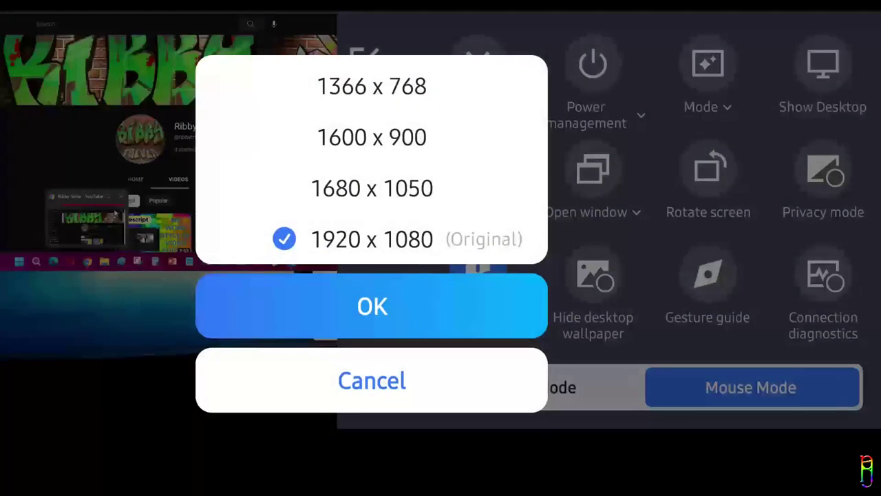
click(451, 380)
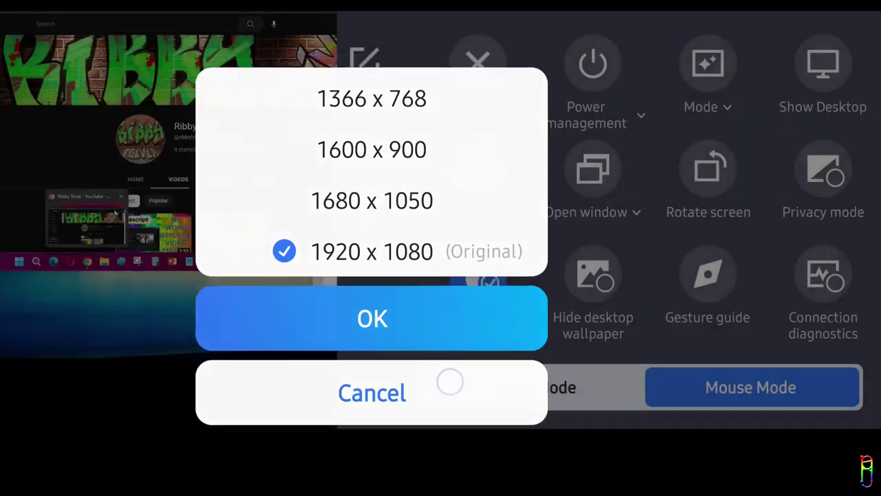
- Open a CMD window on the remote PC through the phone's session options
click(638, 212)
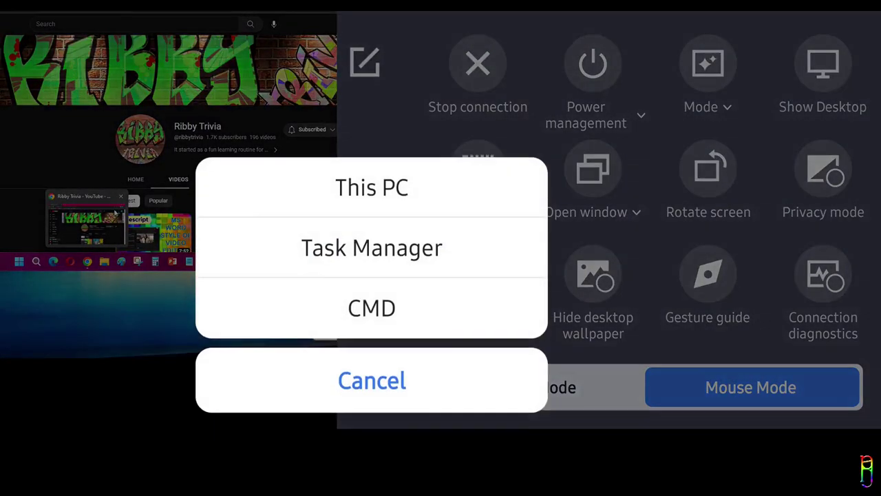
drag(484, 270, 498, 216)
click(467, 309)
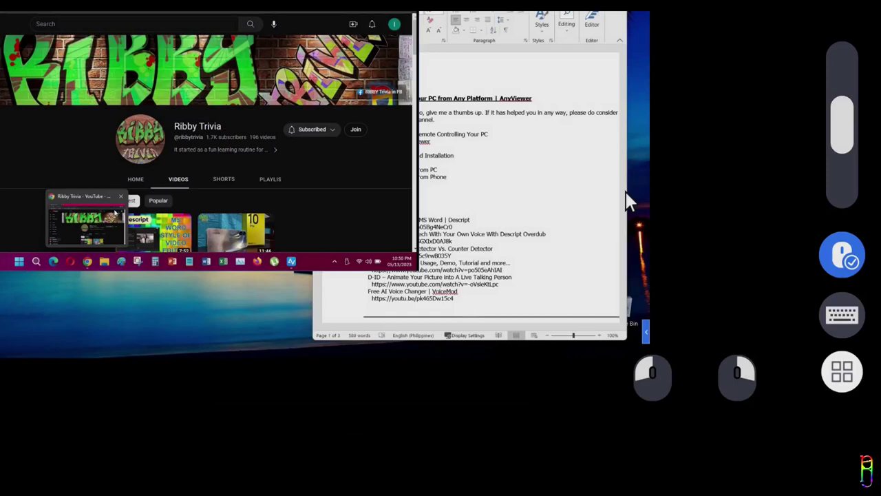
- Rotate the phone's remote session view to portrait and back to landscape
click(842, 372)
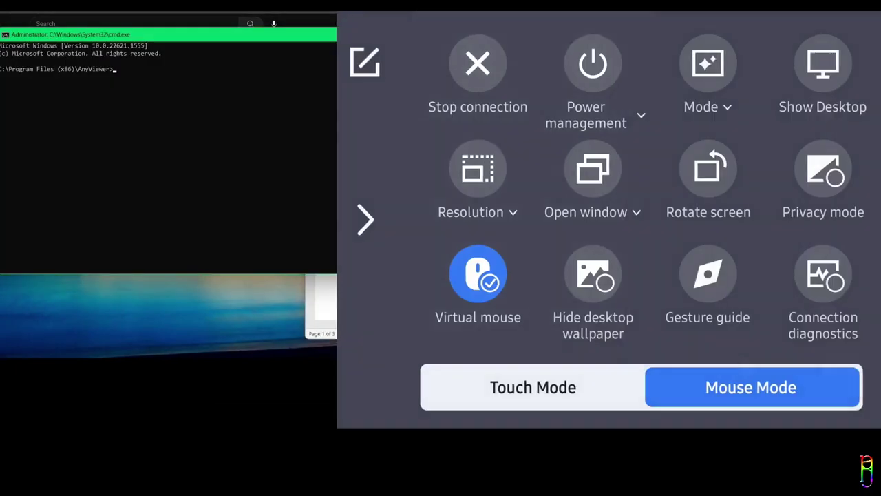
click(708, 169)
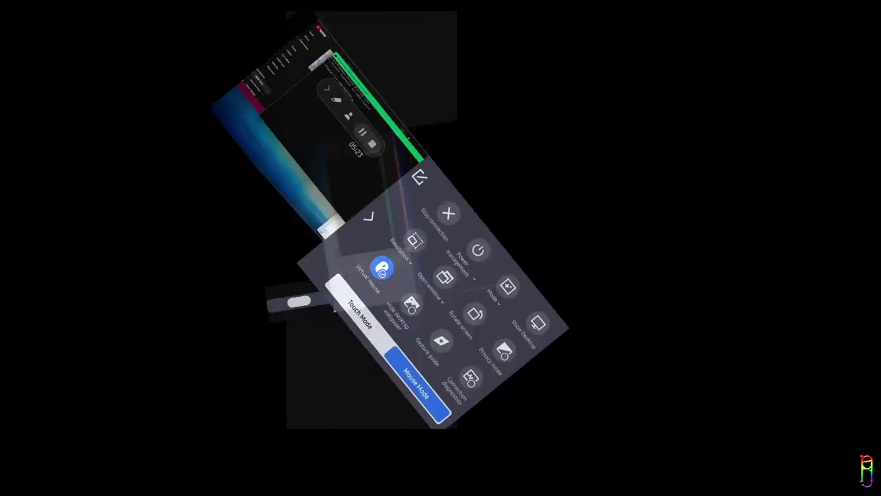
click(441, 398)
click(393, 309)
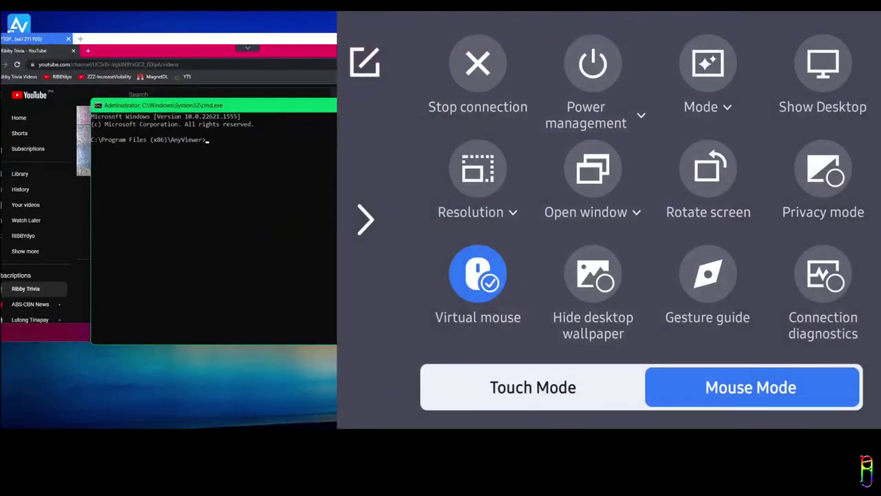
- Switch Privacy mode on and off, and toggle Hide desktop wallpaper twice for the remote PC
click(824, 169)
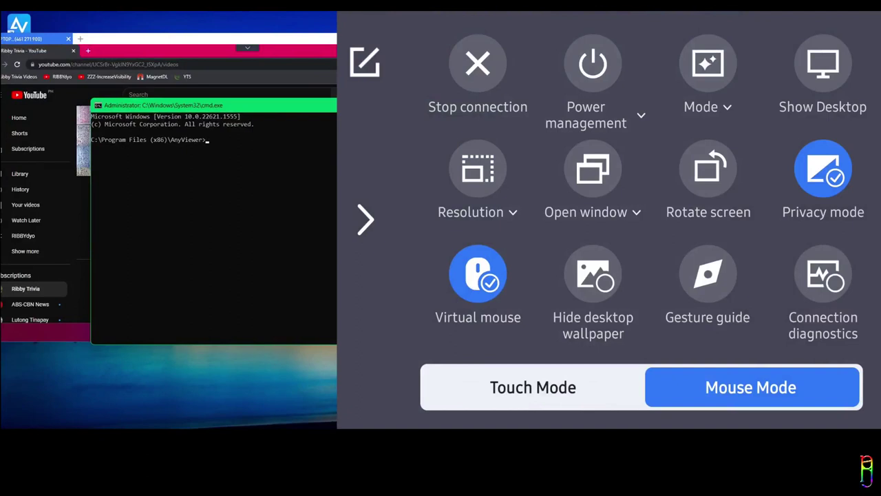
click(823, 168)
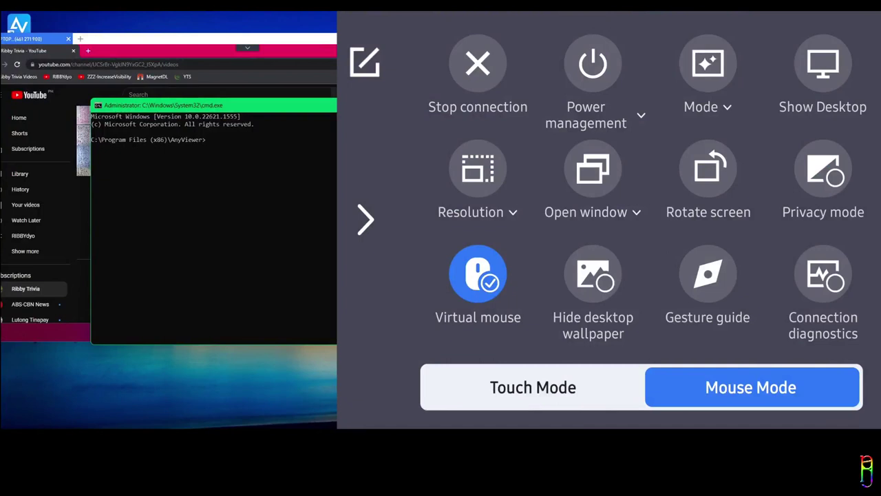
click(593, 274)
click(593, 274)
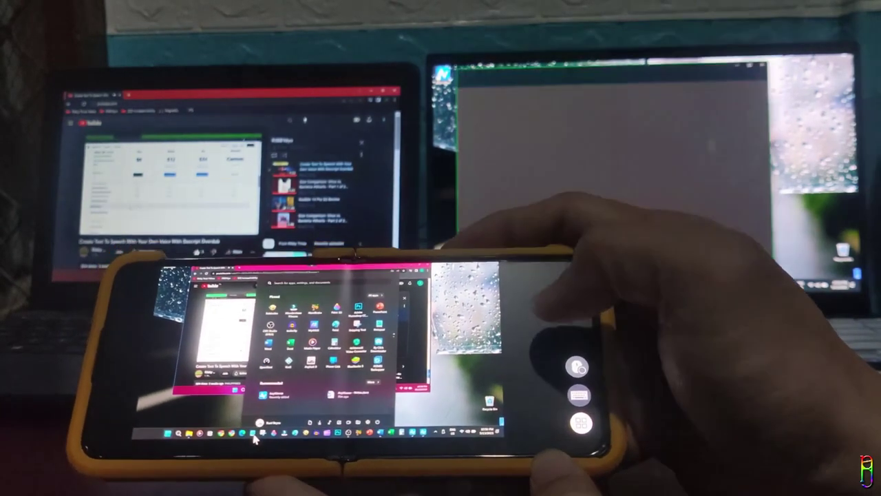
click(253, 436)
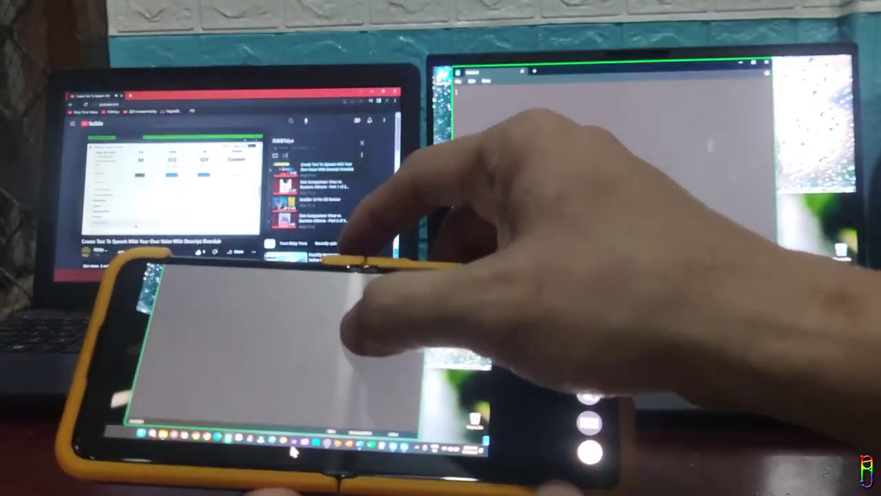
click(354, 246)
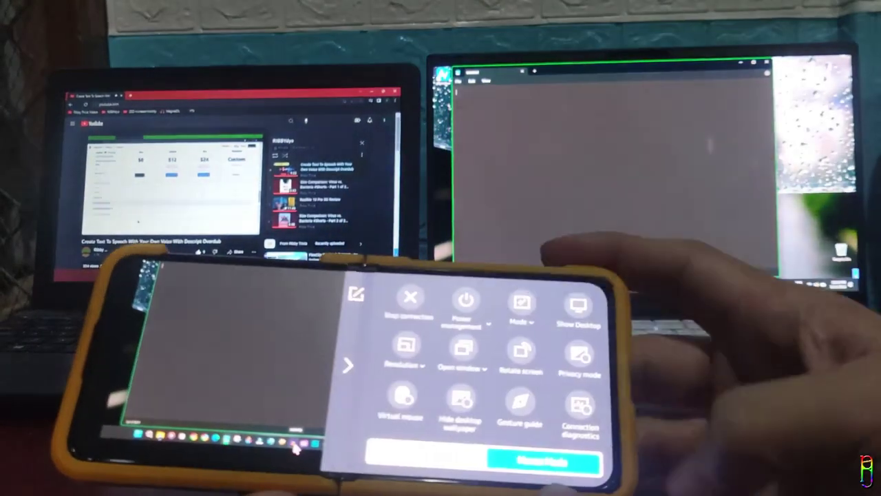
click(413, 285)
click(625, 390)
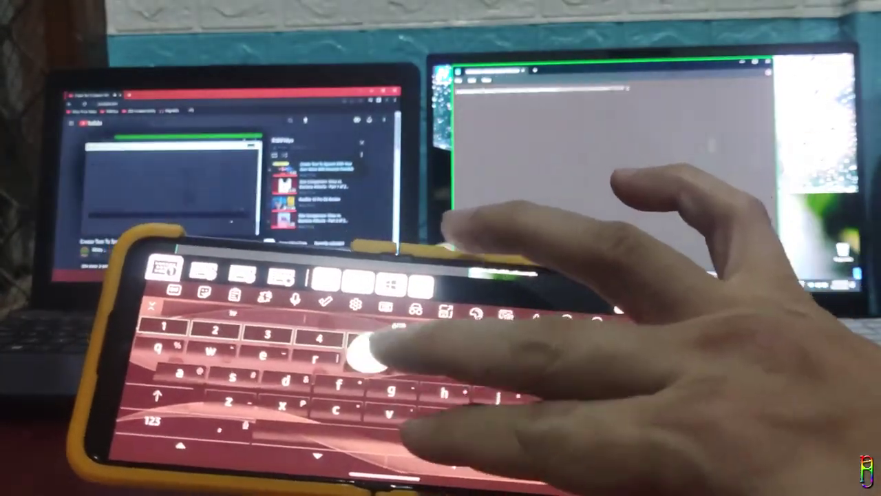
text(uyguygu y i)
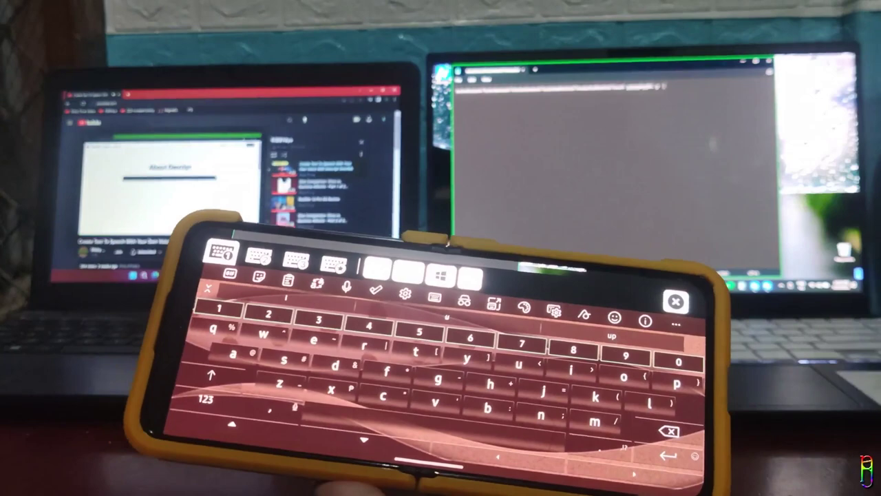
text(itfretgrt)
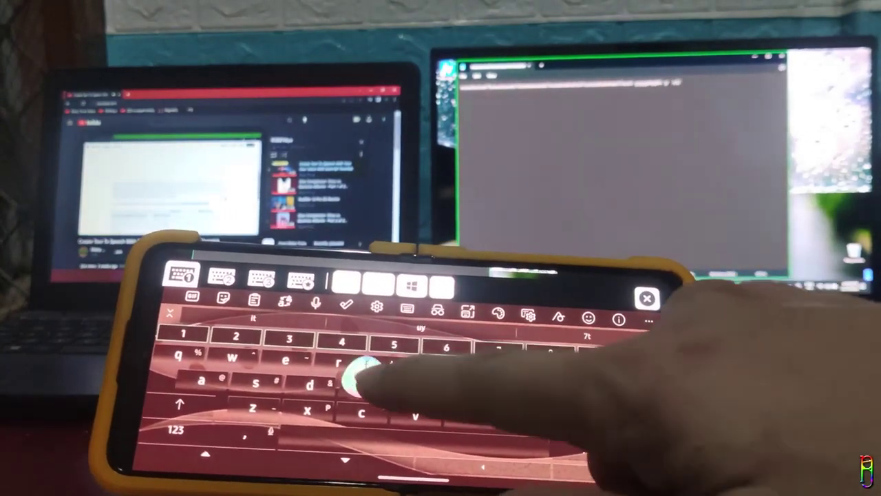
text(yuyu)
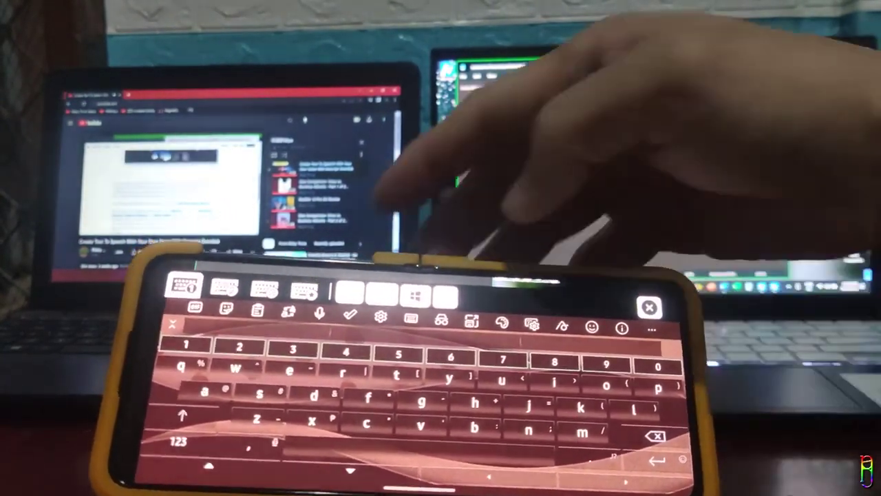
click(649, 307)
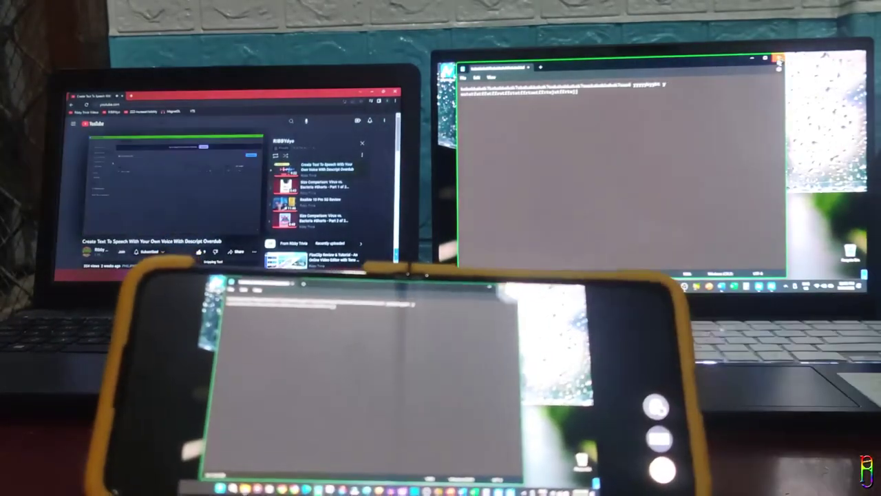
click(779, 58)
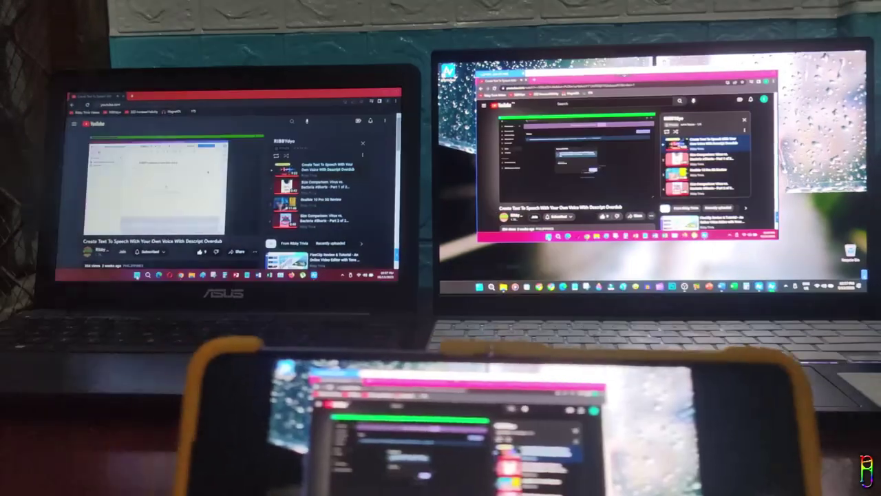
click(129, 456)
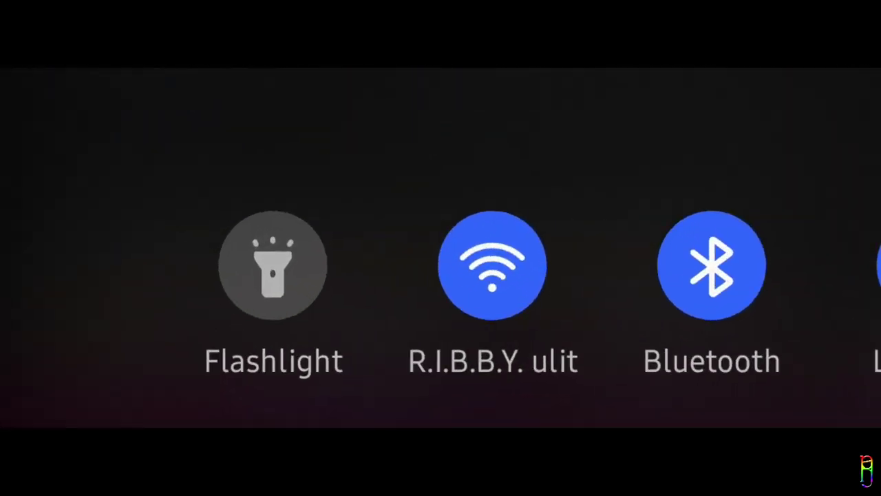
- Check the phone's Wi-Fi and mobile data toggles in the quick settings, and close them
mouse_move(517, 424)
mouse_down()
mouse_move(454, 423)
mouse_move(527, 425)
mouse_up()
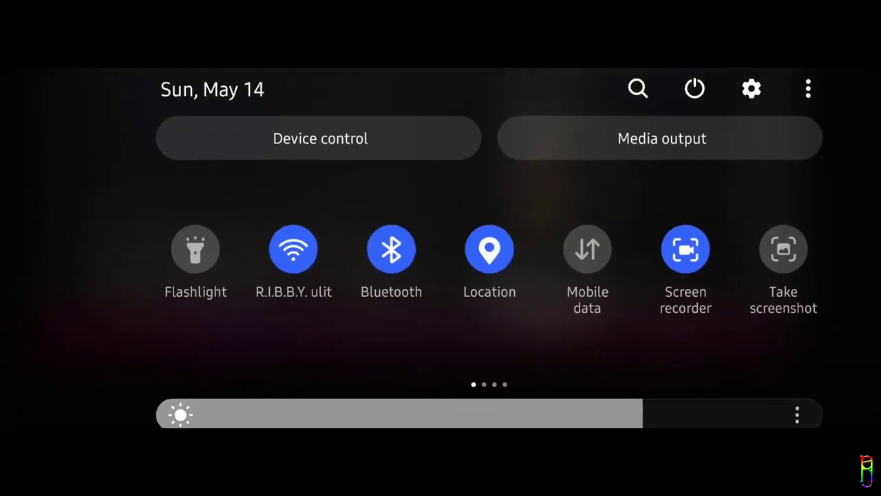
drag(797, 330, 797, 137)
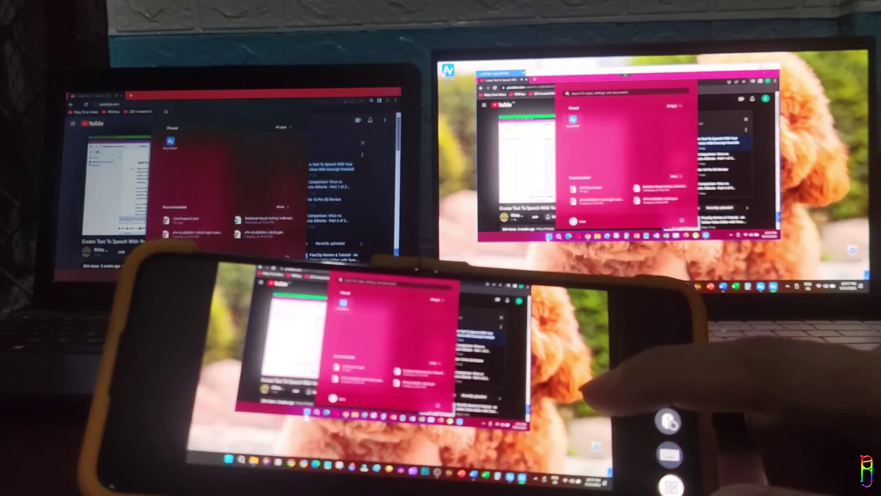
- Open and close the remote PC's Start menu to compare the response between the controlling and controlled screens
click(308, 414)
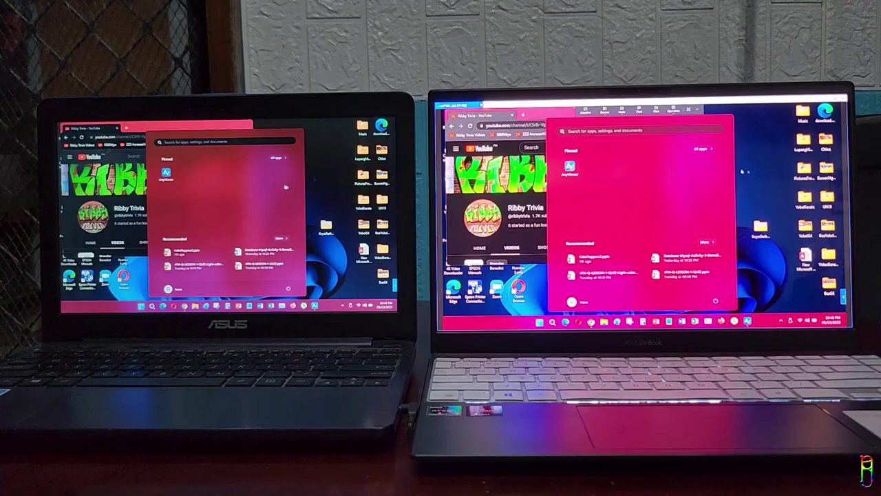
click(316, 203)
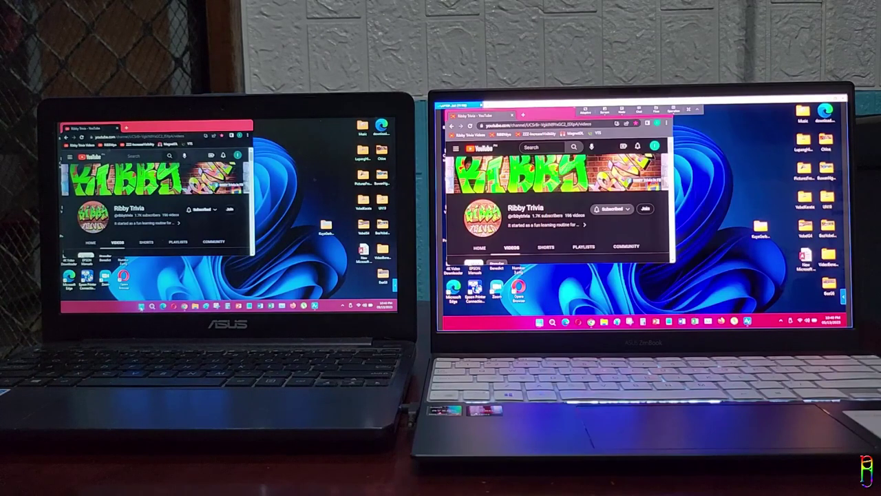
click(142, 308)
- Maximize the YouTube browser window on the remote laptop, restore it to its smaller size, and maximize it again
click(158, 128)
click(235, 124)
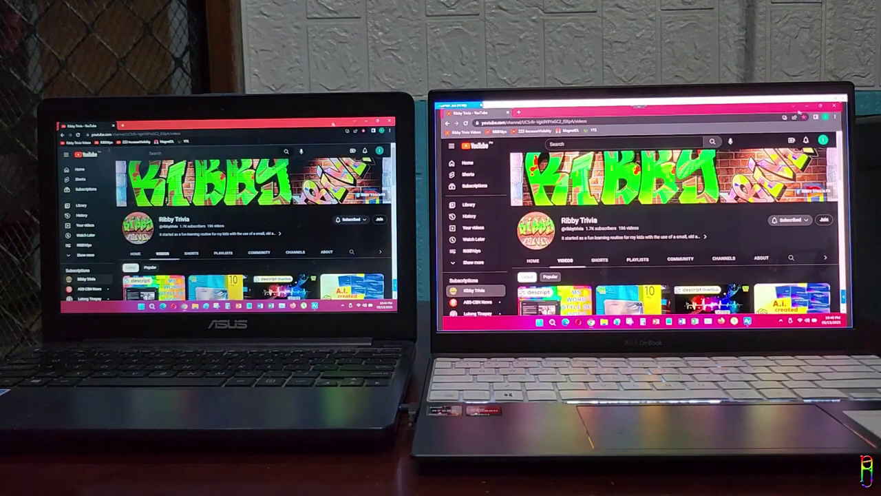
key(super+Down)
key(super+Down)
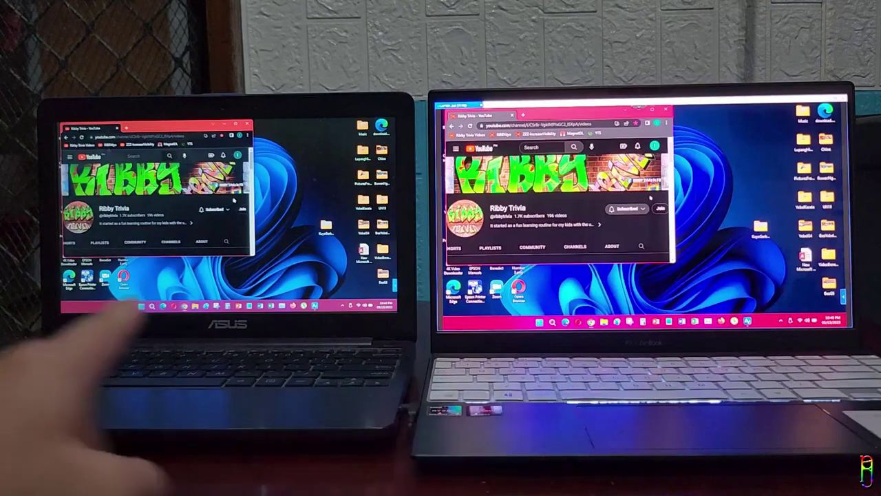
click(238, 125)
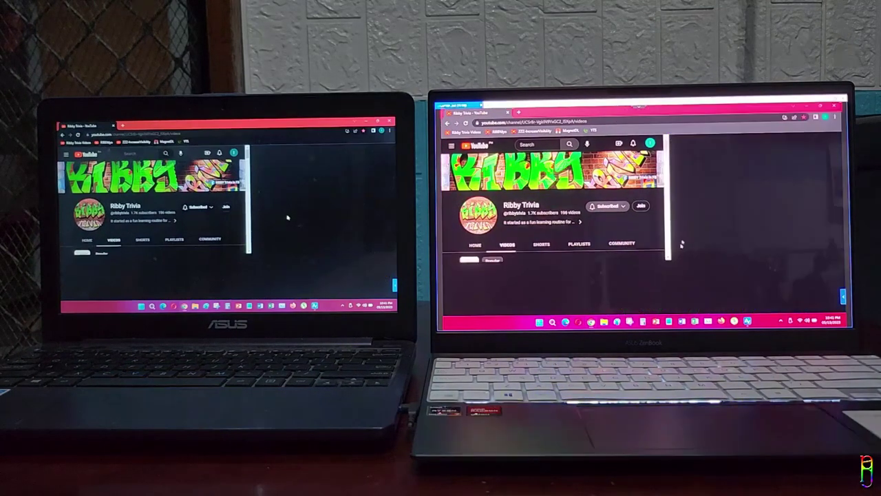
- Toggle the Start menu repeatedly over the maximized browser window to test the remote session's delay
key(super)
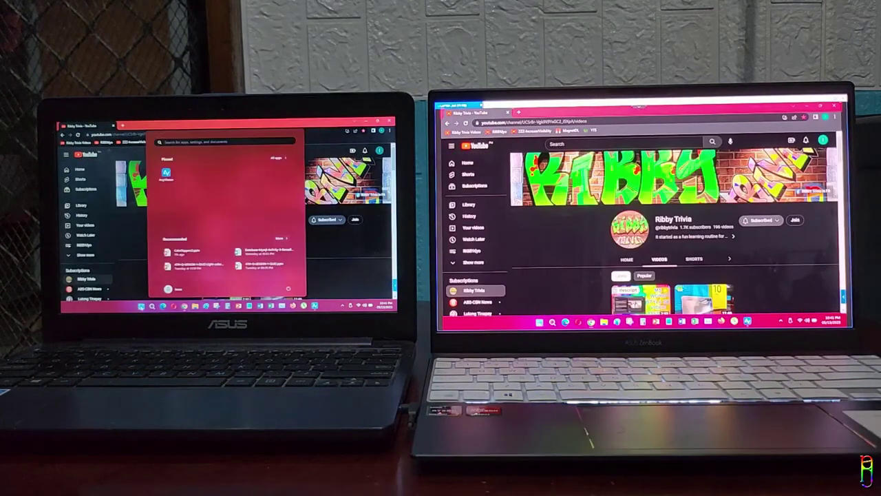
key(super)
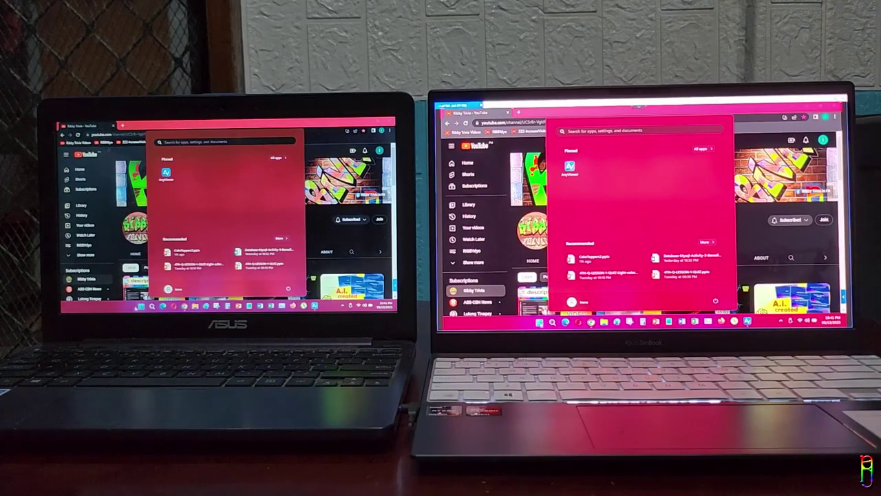
key(super)
key(super)
- Restore the remote browser window to its smaller size and maximize it again to compare the two screens' response
key(super+Down)
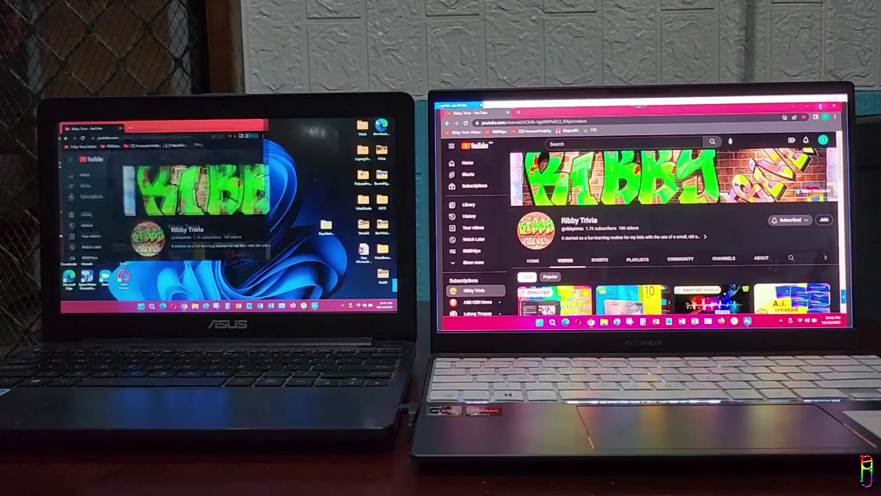
key(super+Down)
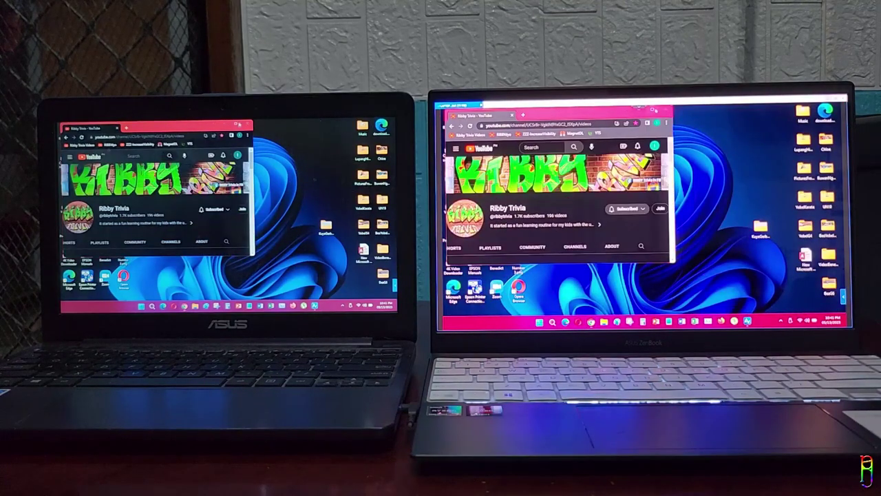
key(super+Up)
key(super+Up)
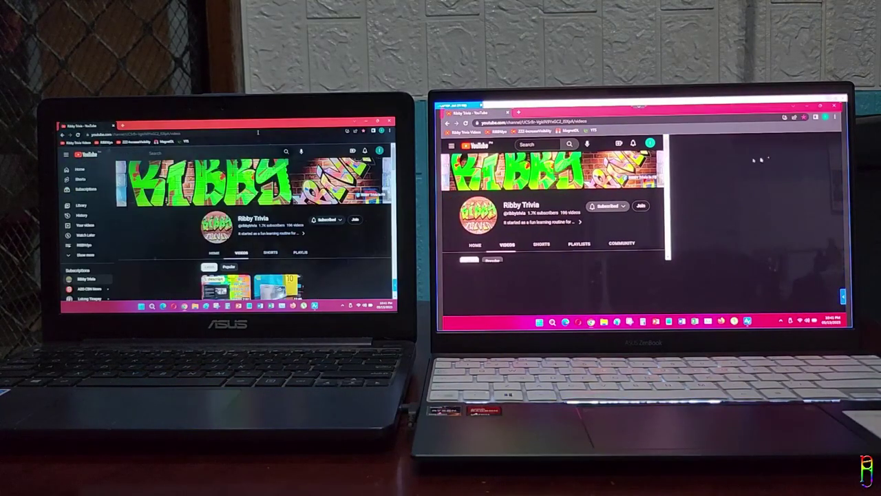
- Show the remote laptop's desktop, and reduce the remote session to a smaller floating window on the controlling laptop
key(super+d)
key(super+d)
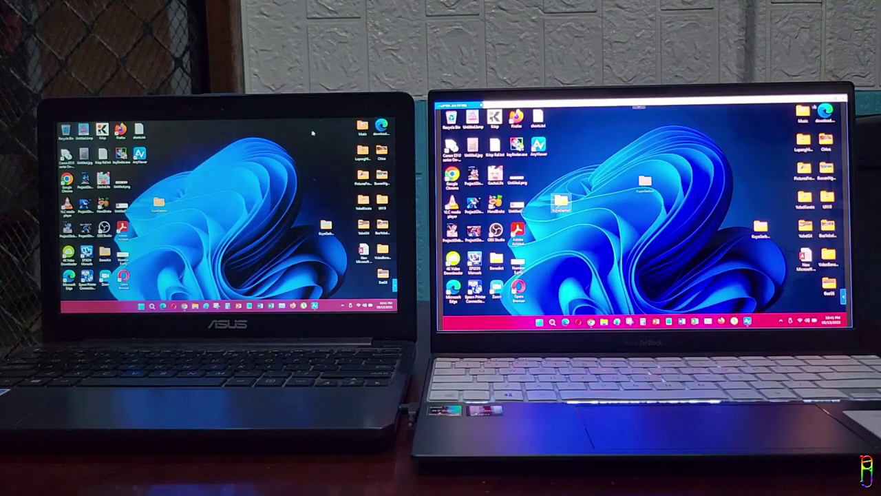
click(835, 98)
drag(688, 101, 723, 124)
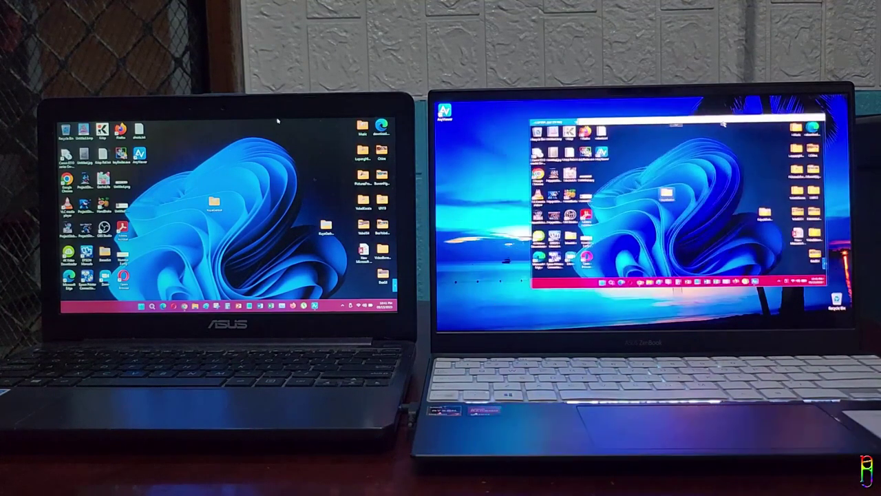